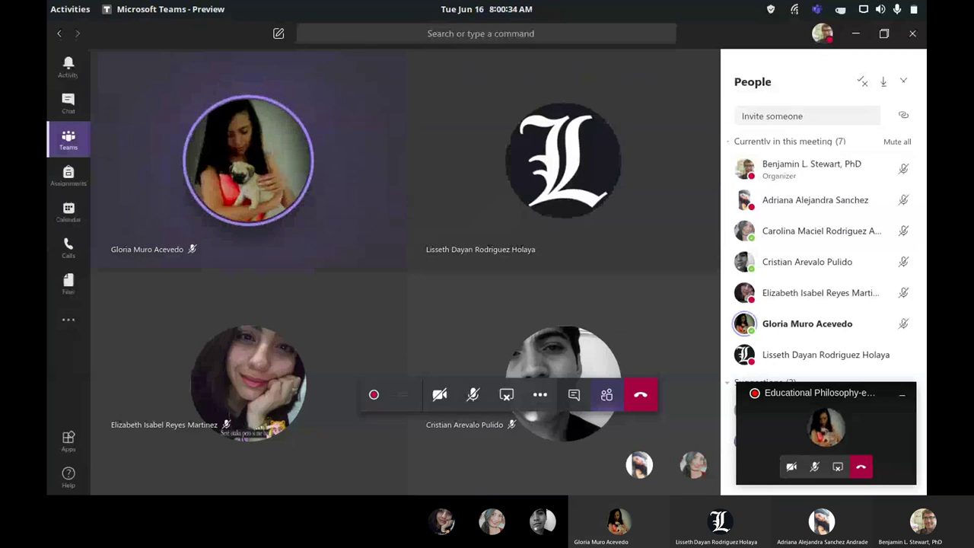
Step: Go to the Writing Workshop General channel so the meeting shrinks into a mini window
{"action": "key", "text": "ctrl+3"}
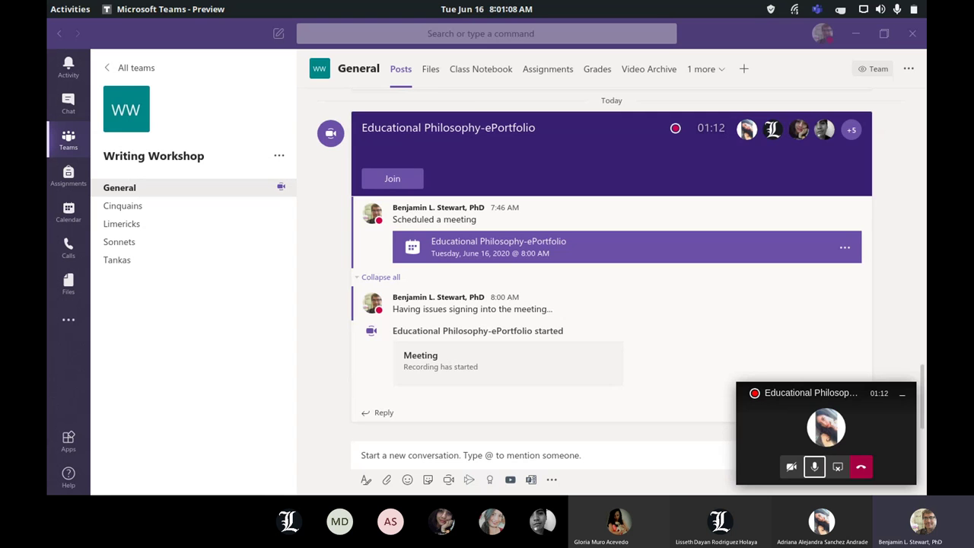
Step: Show the General channel's shared files, including the ePortfolio folder
{"action": "left_click", "coordinate": [430, 69]}
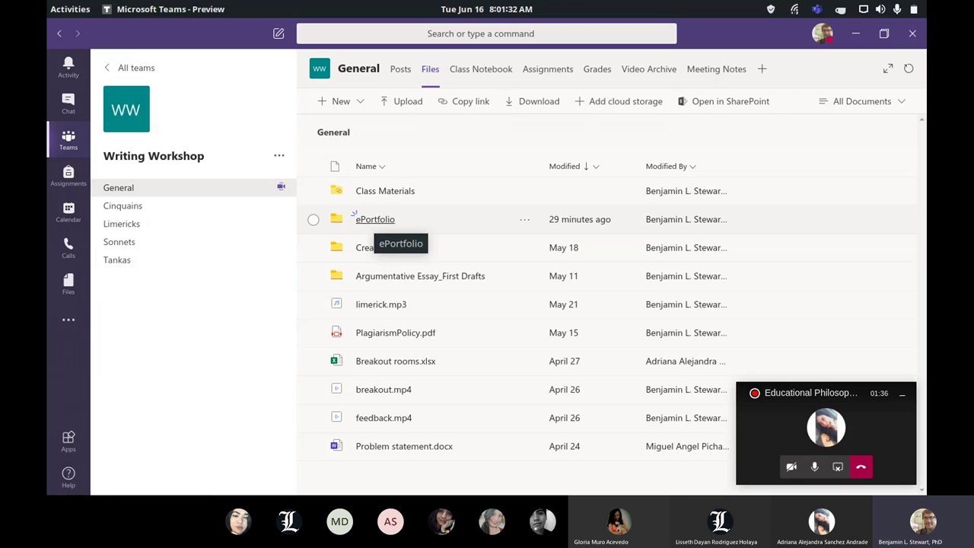
Step: Open the ePortfolio folder to reach EducationalPhilosophy.docx
{"action": "left_click", "coordinate": [355, 218]}
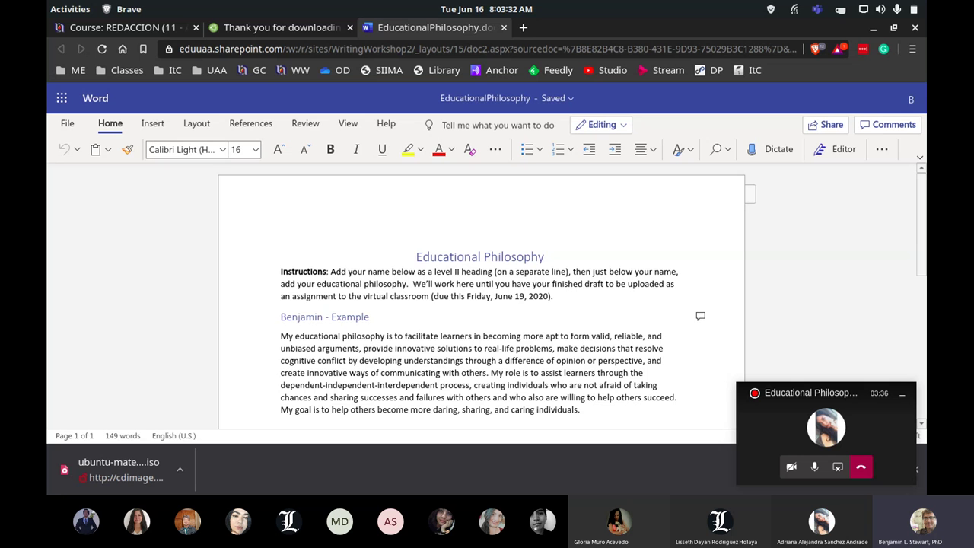
Step: Switch back to the Microsoft Teams meeting window
{"action": "key", "text": "alt+Tab"}
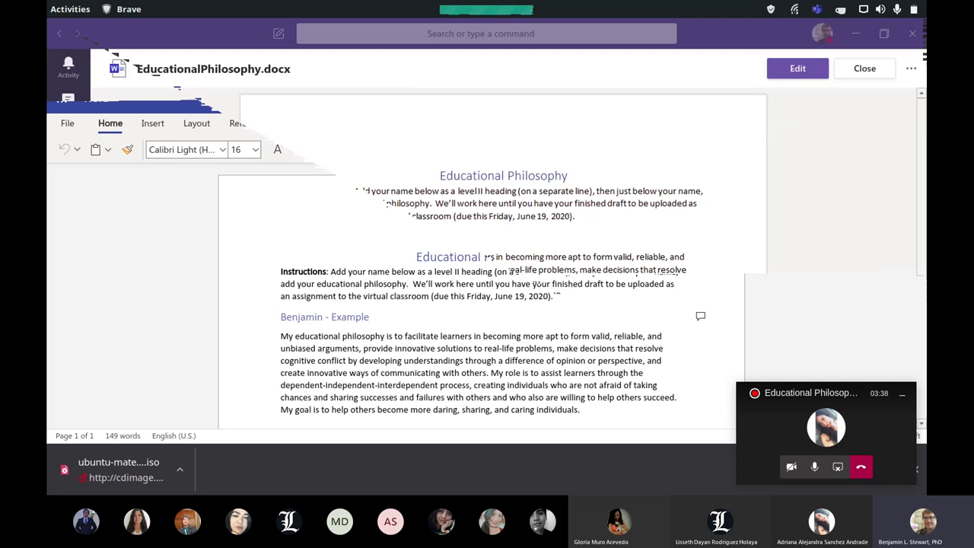
Step: Bring the EducationalPhilosophy document in Word for the web back into view
{"action": "key", "text": "alt+Tab"}
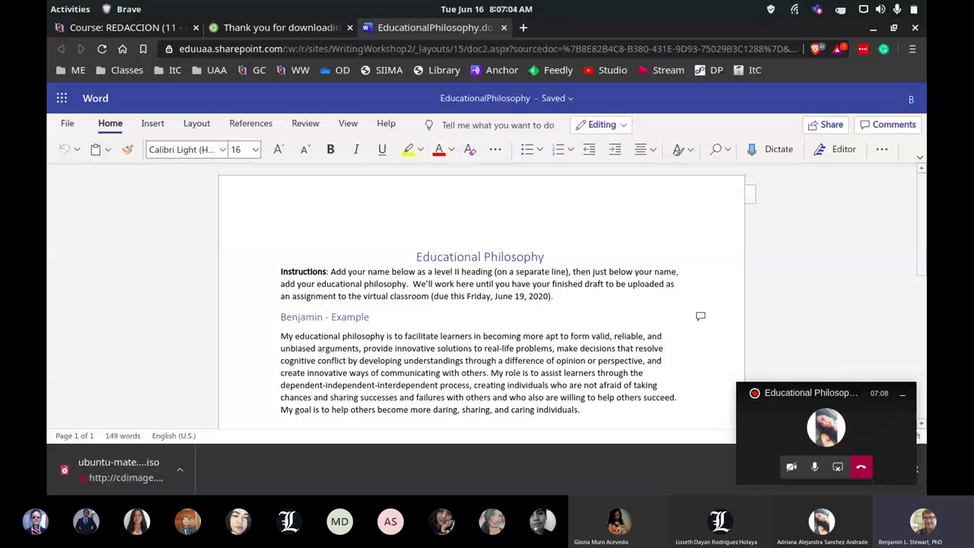
Step: Select the entire 96-word example philosophy paragraph
{"action": "scroll", "coordinate": [480, 289], "scroll_direction": "down", "scroll_amount": 2}
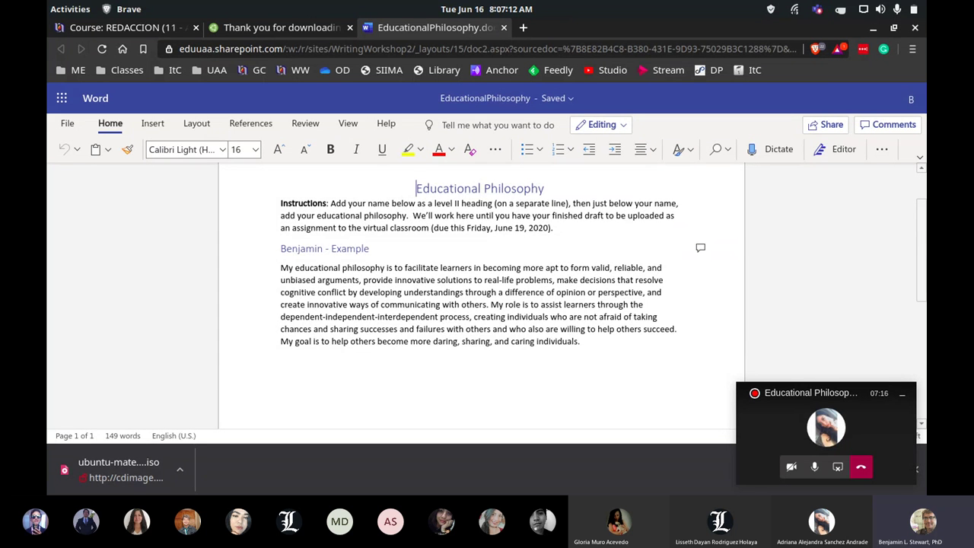
{"action": "left_click_drag", "start_coordinate": [581, 342], "coordinate": [280, 268]}
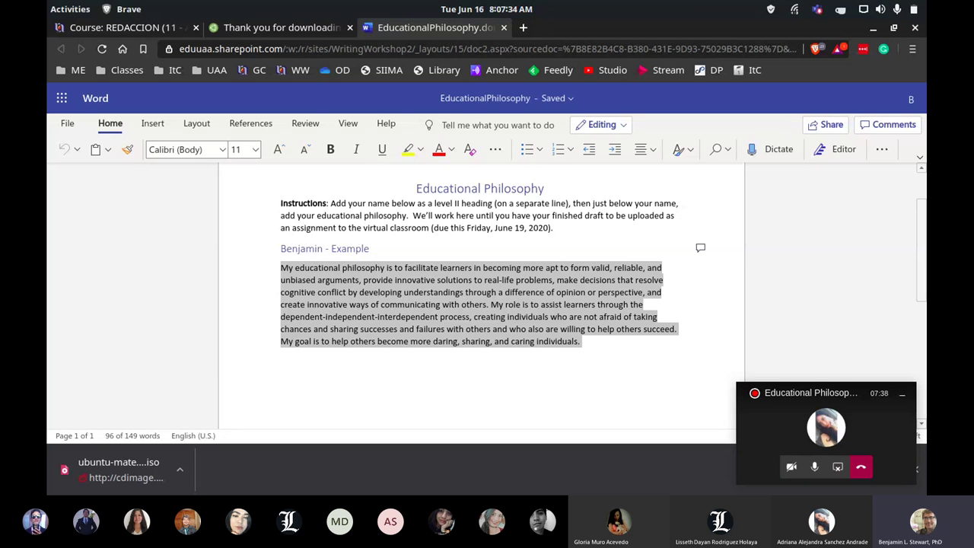
Step: Search Google for 'education philosophy' in a new tab, then return to the document
{"action": "key", "text": "ctrl+t"}
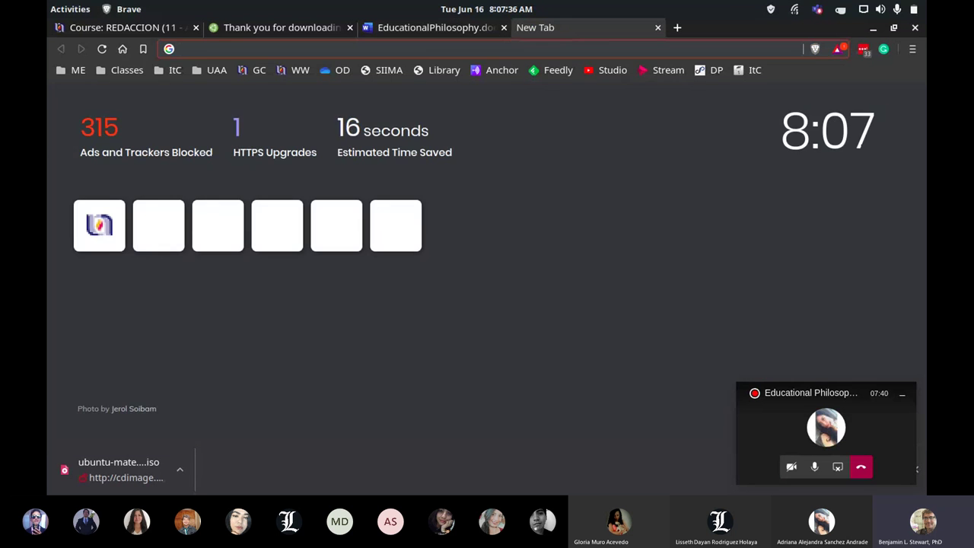
{"action": "type", "text": "ed"}
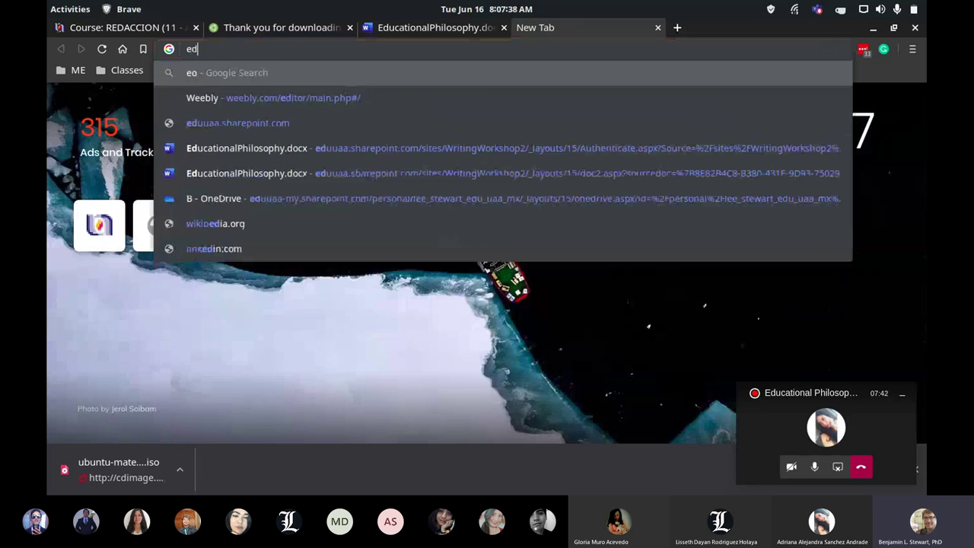
{"action": "type", "text": "ucacio"}
{"action": "key", "text": "BackSpace"}
{"action": "key", "text": "BackSpace"}
{"action": "key", "text": "BackSpace"}
{"action": "key", "text": "BackSpace"}
{"action": "key", "text": "BackSpace"}
{"action": "type", "text": "a"}
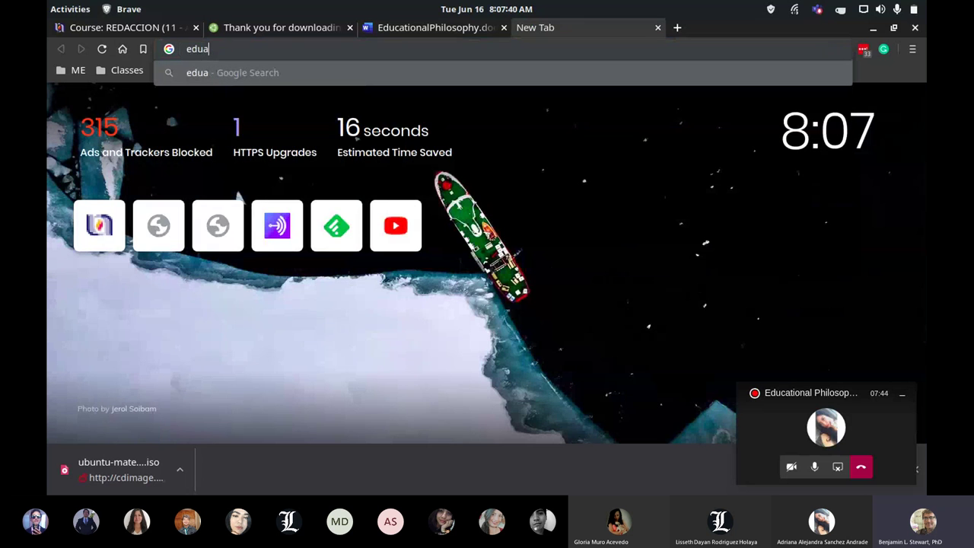
{"action": "key", "text": "BackSpace"}
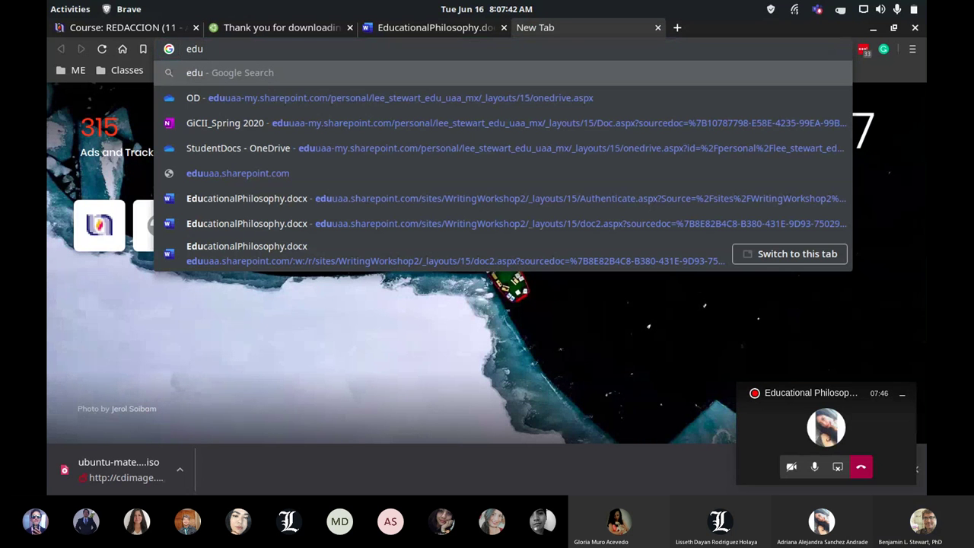
{"action": "key", "text": "BackSpace"}
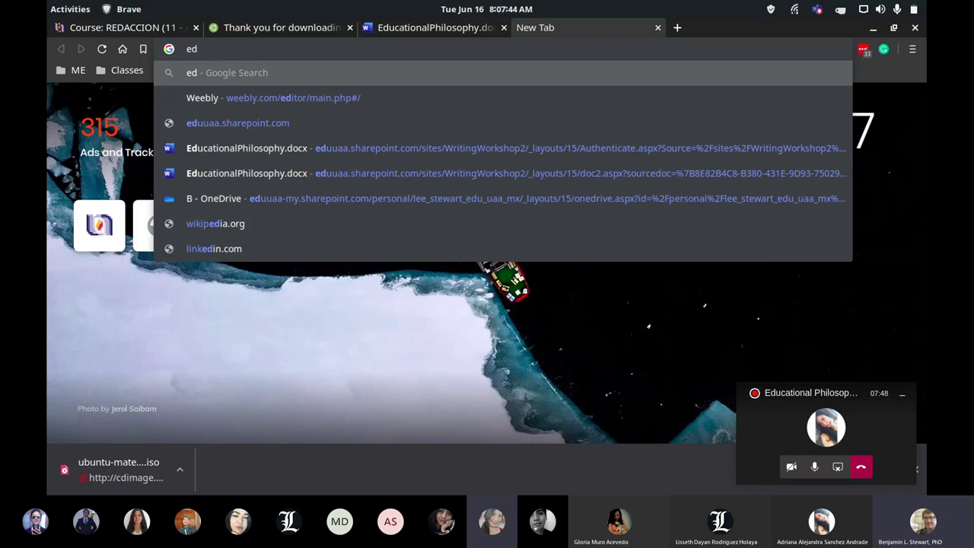
{"action": "type", "text": "ucation"}
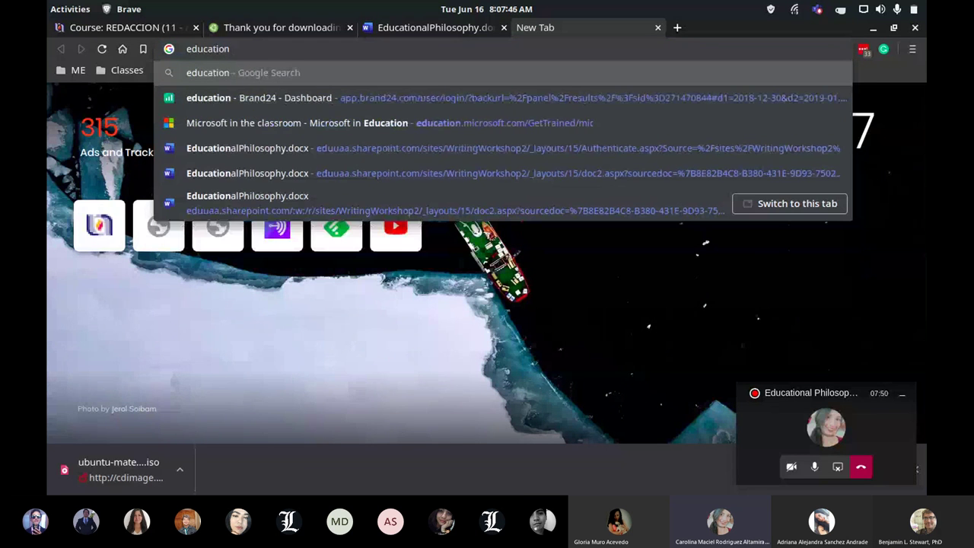
{"action": "type", "text": " philosophy"}
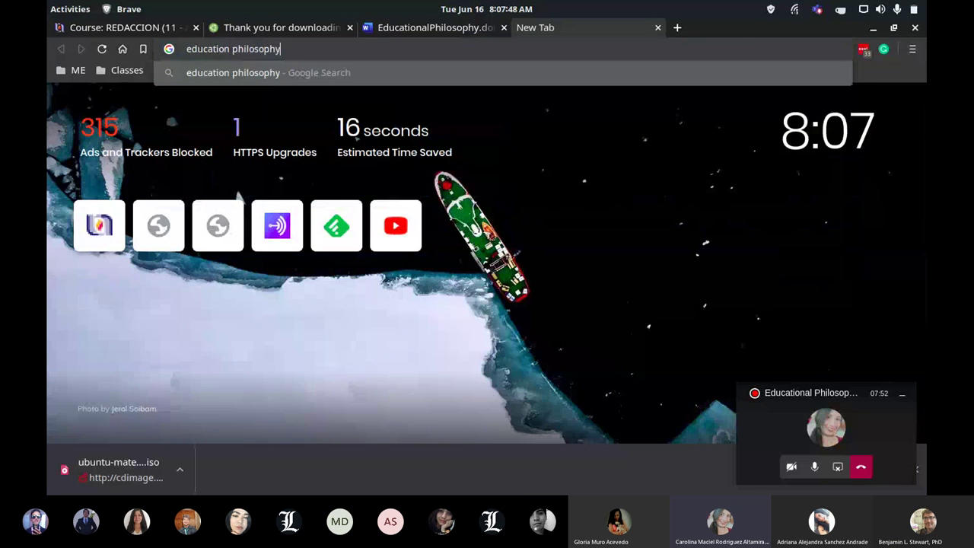
{"action": "key", "text": "Return"}
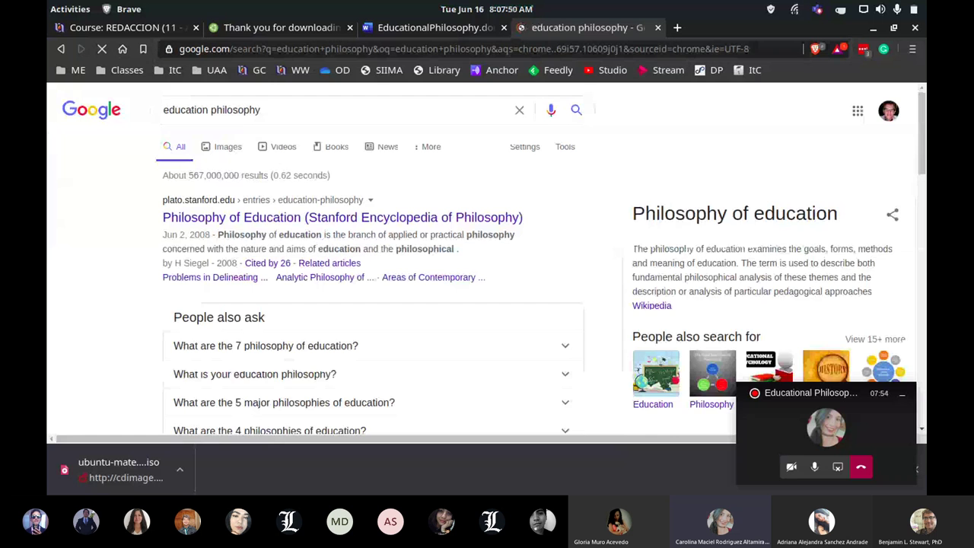
{"action": "left_click", "coordinate": [429, 27]}
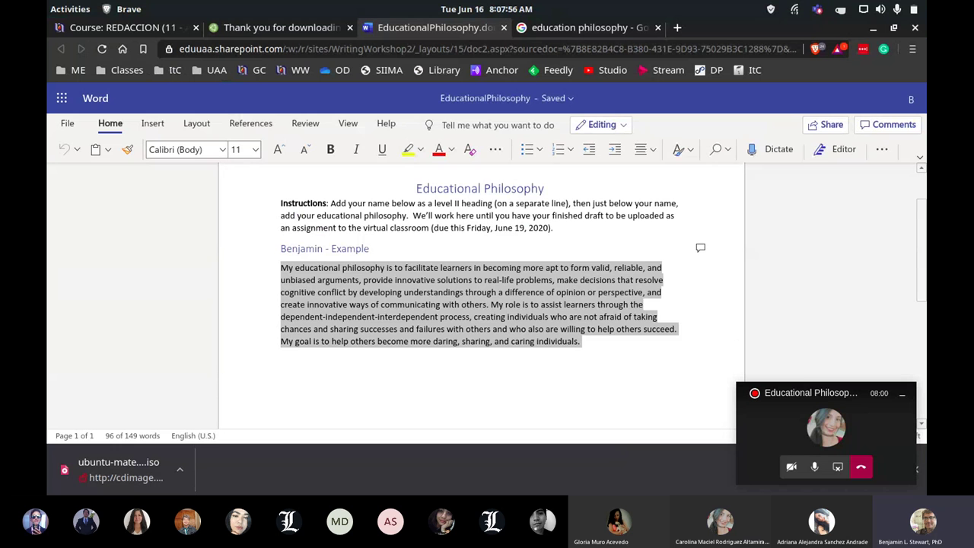
Step: Indent the example paragraph and undo it, then search DuckDuckGo for 'educational philosophy'
{"action": "key", "text": "ctrl+m"}
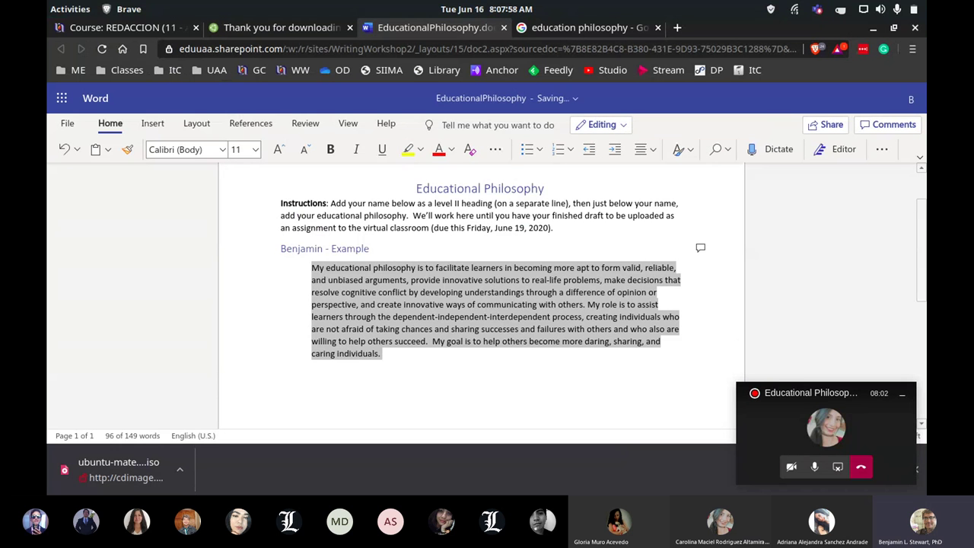
{"action": "key", "text": "ctrl+z"}
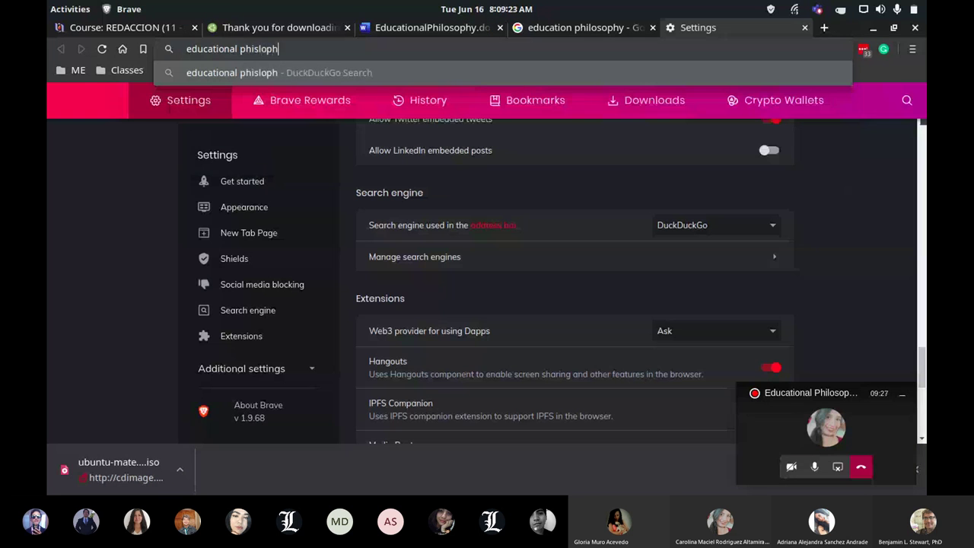
{"action": "key", "text": "BackSpace"}
{"action": "key", "text": "BackSpace"}
{"action": "key", "text": "BackSpace"}
{"action": "key", "text": "BackSpace"}
{"action": "type", "text": "osophy"}
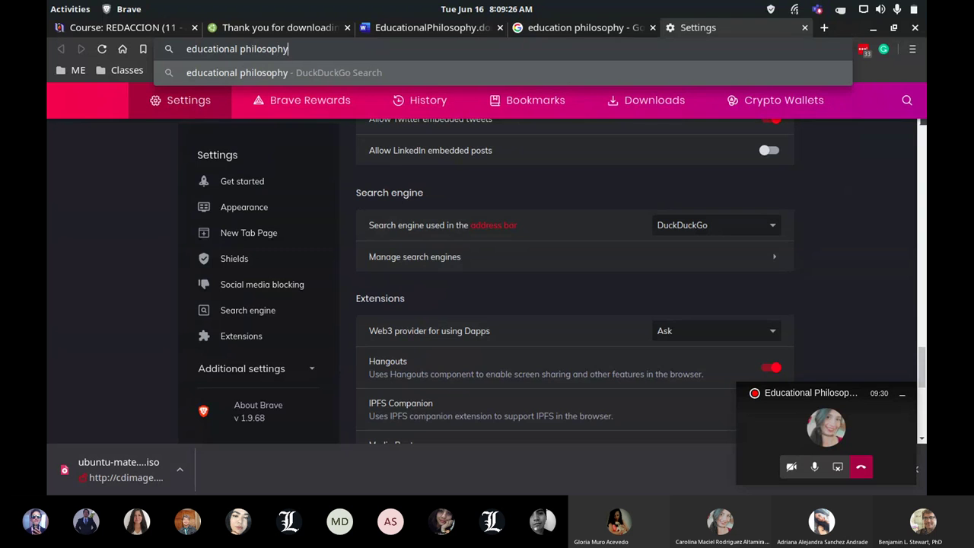
{"action": "key", "text": "Return"}
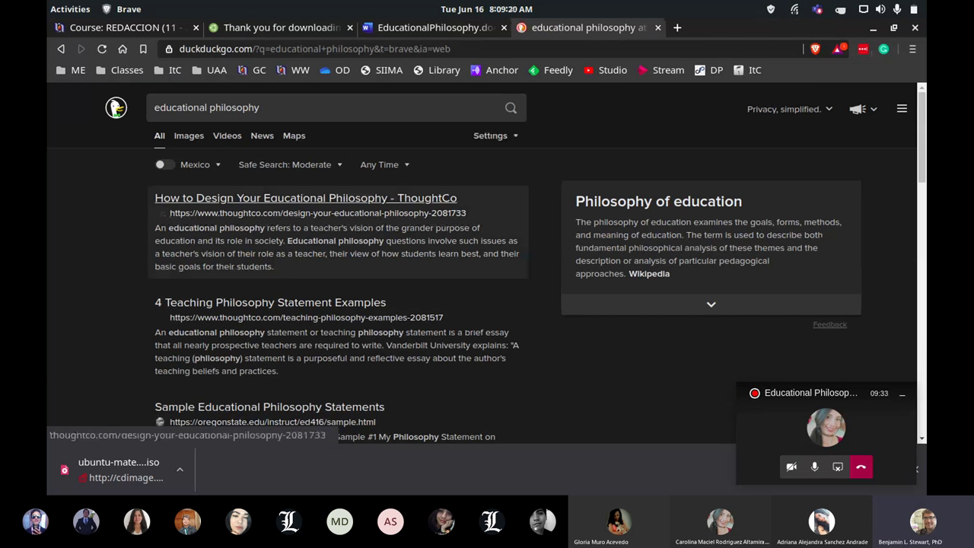
Step: Open the ThoughtCo article '10 Questions to Ask Yourself…' and scroll through its questions
{"action": "left_click", "coordinate": [304, 198]}
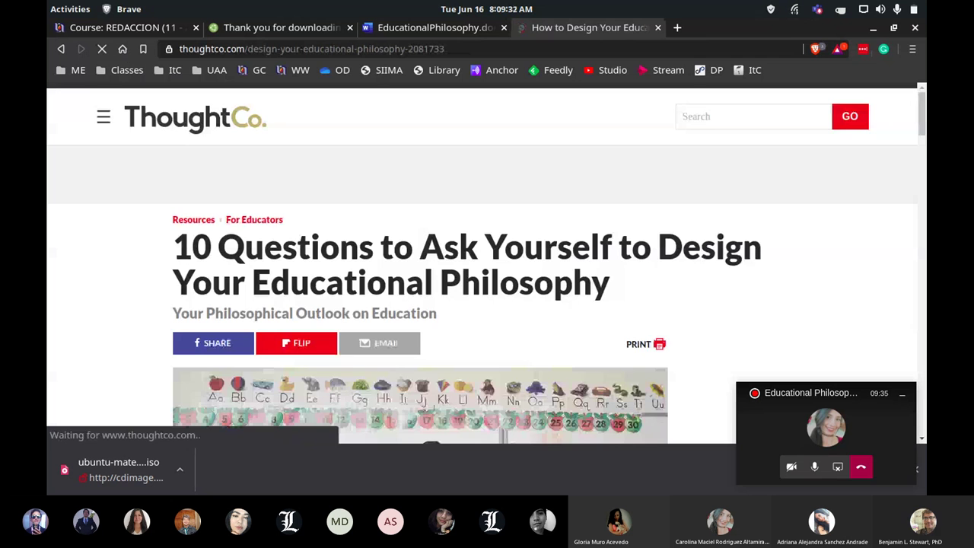
{"action": "scroll", "coordinate": [487, 263], "scroll_direction": "down", "scroll_amount": 1}
{"action": "scroll", "coordinate": [487, 305], "scroll_direction": "up", "scroll_amount": 1}
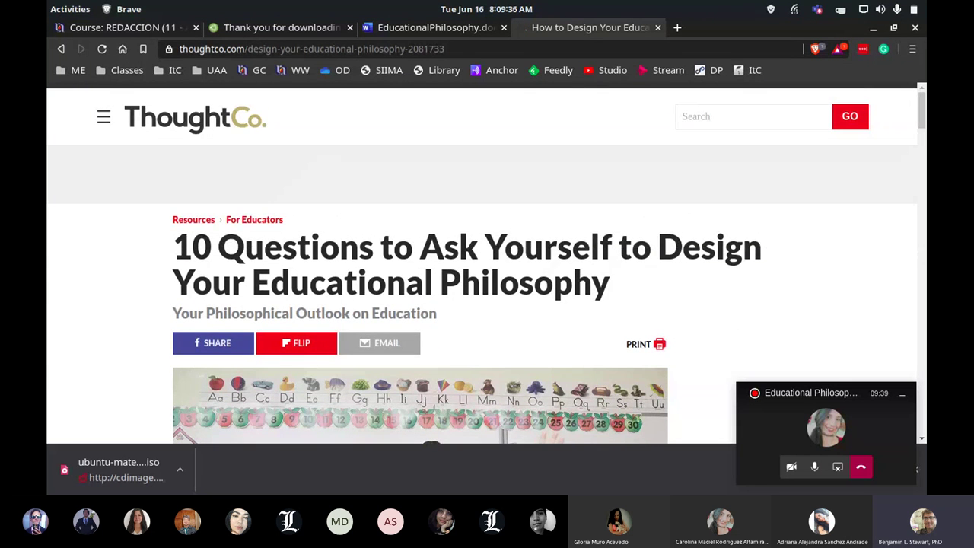
{"action": "scroll", "coordinate": [487, 305], "scroll_direction": "down", "scroll_amount": 5}
{"action": "scroll", "coordinate": [487, 304], "scroll_direction": "down", "scroll_amount": 10}
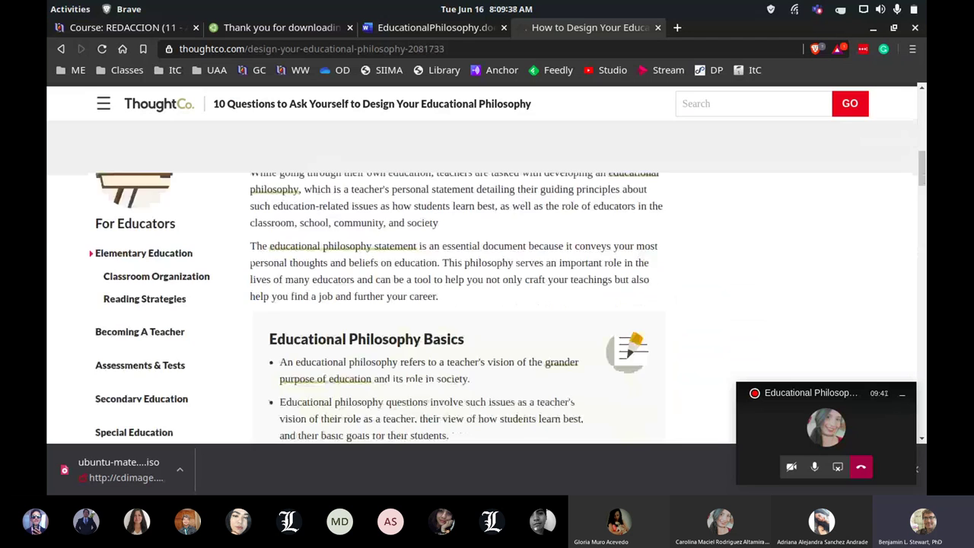
{"action": "scroll", "coordinate": [487, 304], "scroll_direction": "down", "scroll_amount": 5}
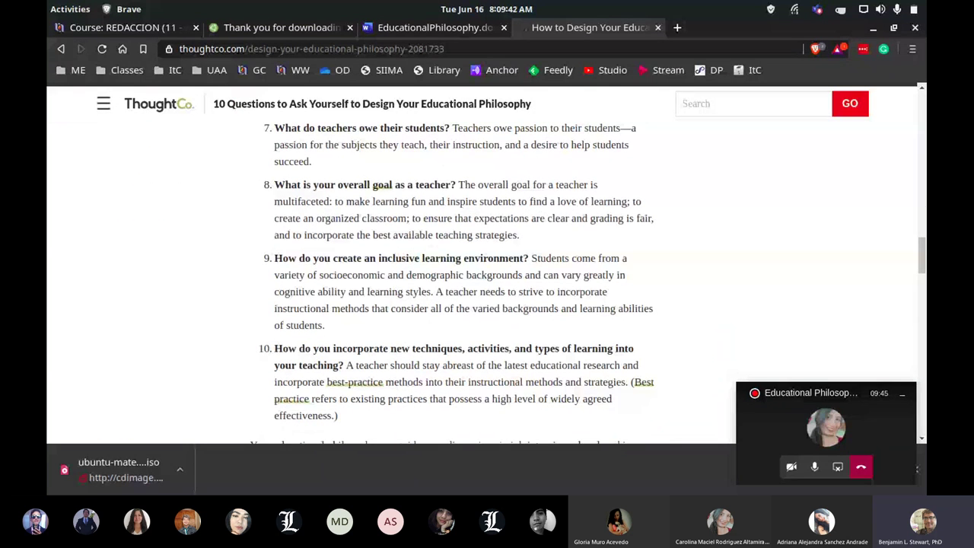
{"action": "scroll", "coordinate": [486, 266], "scroll_direction": "down", "scroll_amount": 2}
{"action": "scroll", "coordinate": [487, 266], "scroll_direction": "up", "scroll_amount": 3}
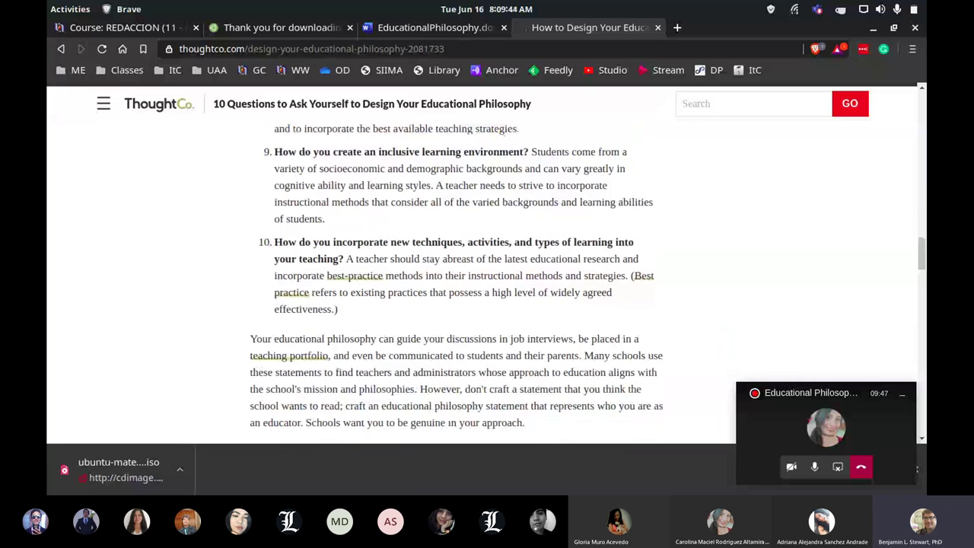
{"action": "scroll", "coordinate": [464, 281], "scroll_direction": "up", "scroll_amount": 3}
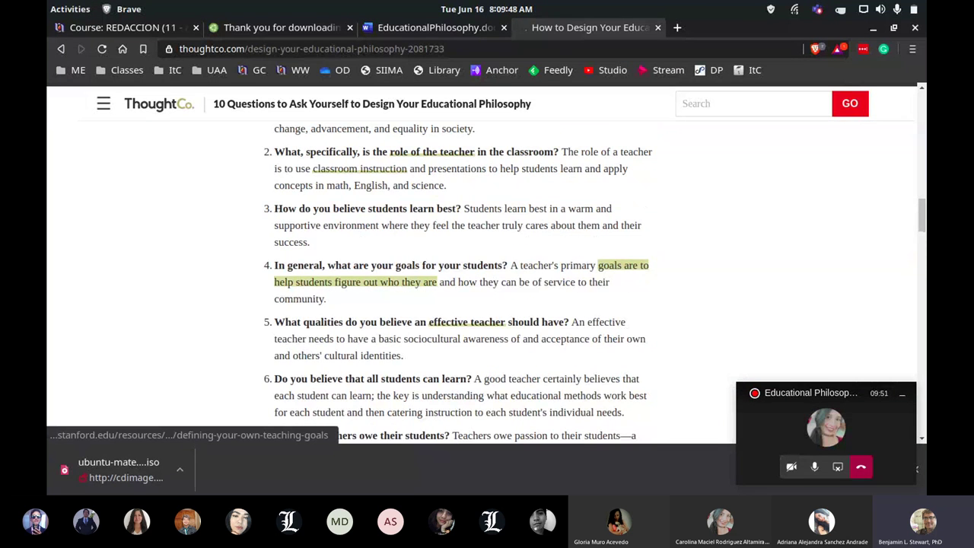
{"action": "scroll", "coordinate": [464, 282], "scroll_direction": "up", "scroll_amount": 1}
Step: Scroll through the EducationalPhilosophy document's student paragraph and feedback comments
{"action": "key", "text": "alt+Tab"}
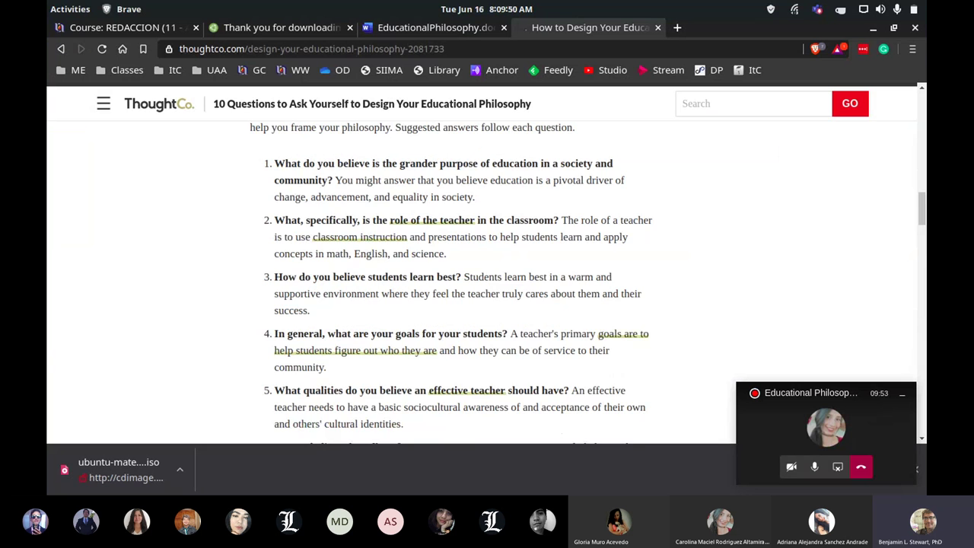
{"action": "scroll", "coordinate": [464, 281], "scroll_direction": "down", "scroll_amount": 3}
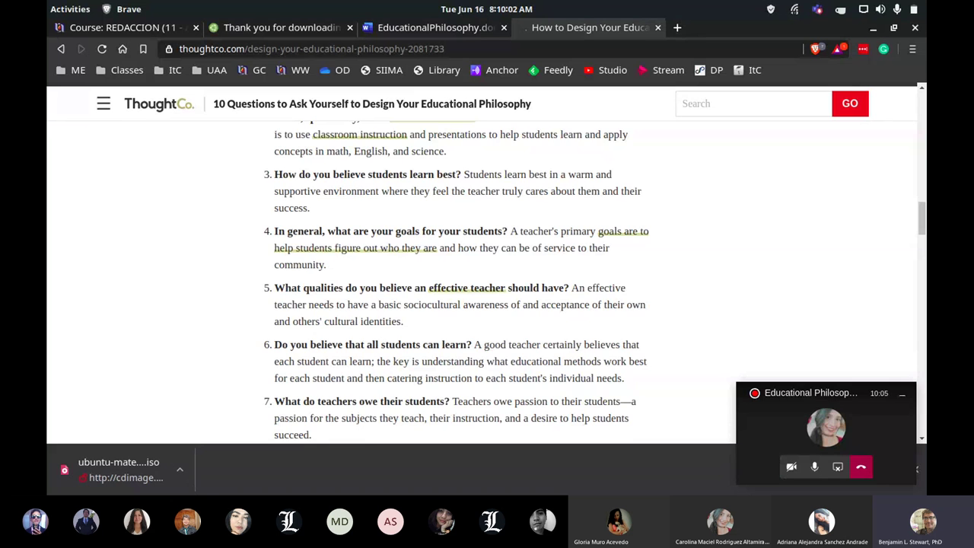
{"action": "scroll", "coordinate": [457, 281], "scroll_direction": "up", "scroll_amount": 3}
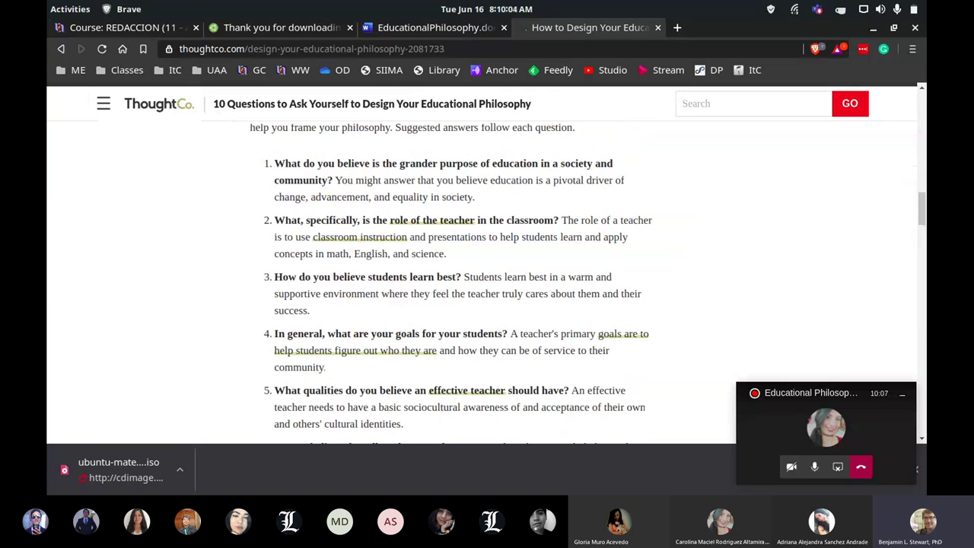
{"action": "scroll", "coordinate": [456, 282], "scroll_direction": "down", "scroll_amount": 5}
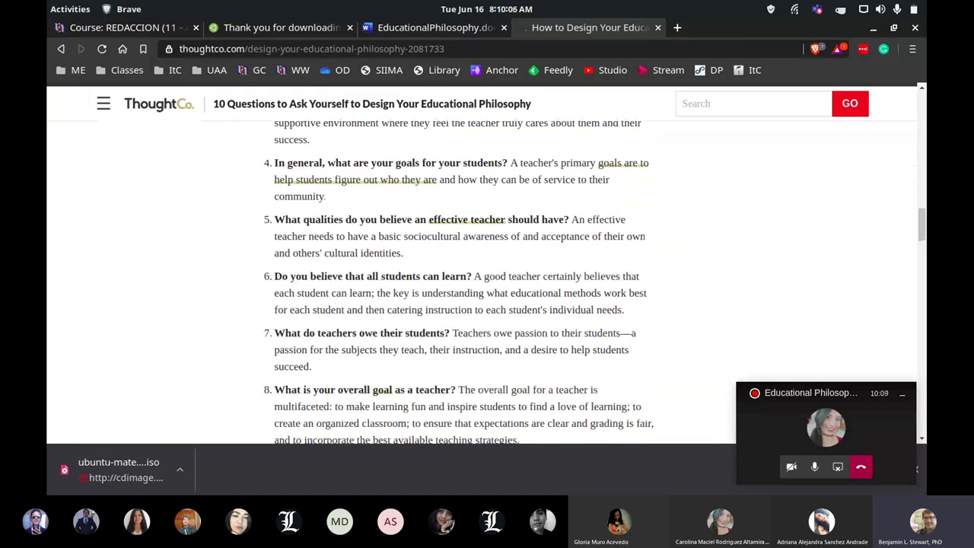
{"action": "scroll", "coordinate": [457, 281], "scroll_direction": "down", "scroll_amount": 1}
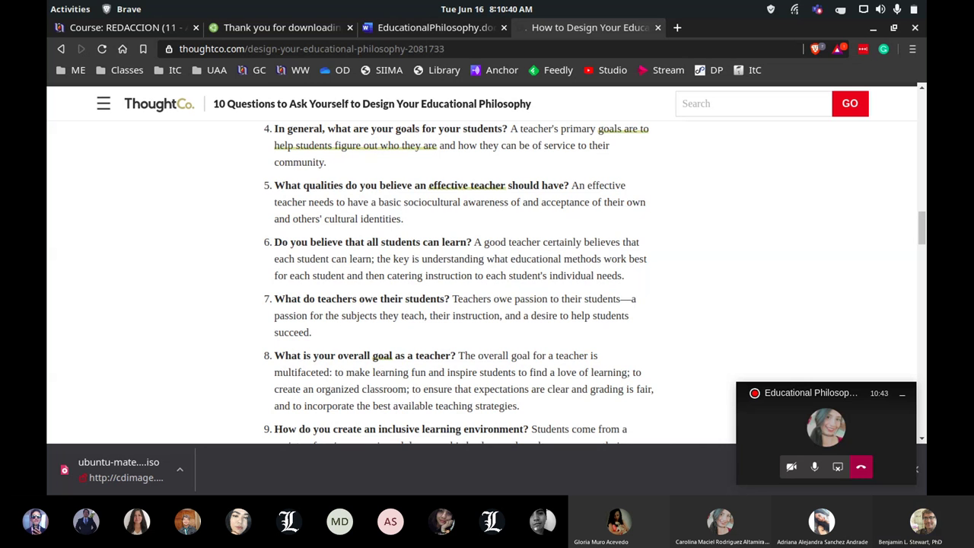
{"action": "scroll", "coordinate": [457, 282], "scroll_direction": "up", "scroll_amount": 10}
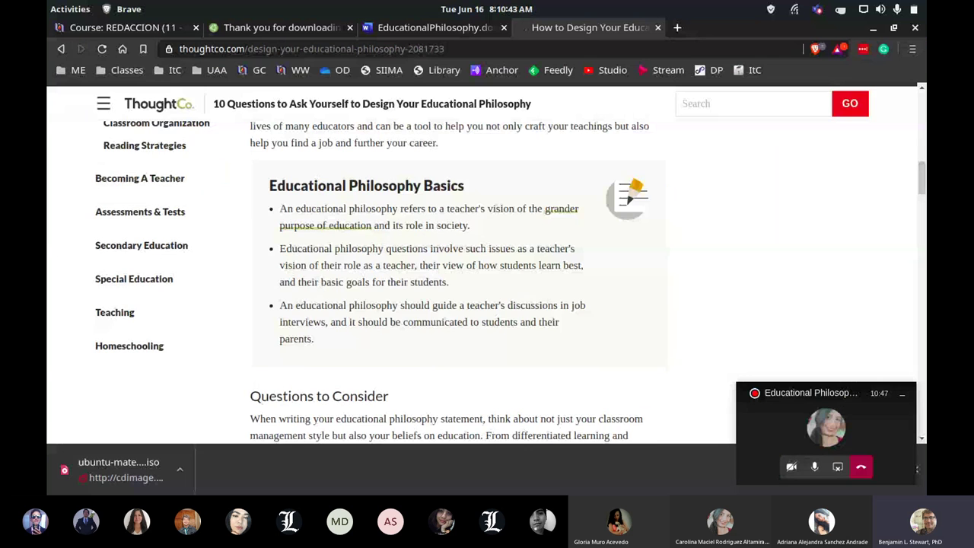
{"action": "scroll", "coordinate": [456, 281], "scroll_direction": "up", "scroll_amount": 10}
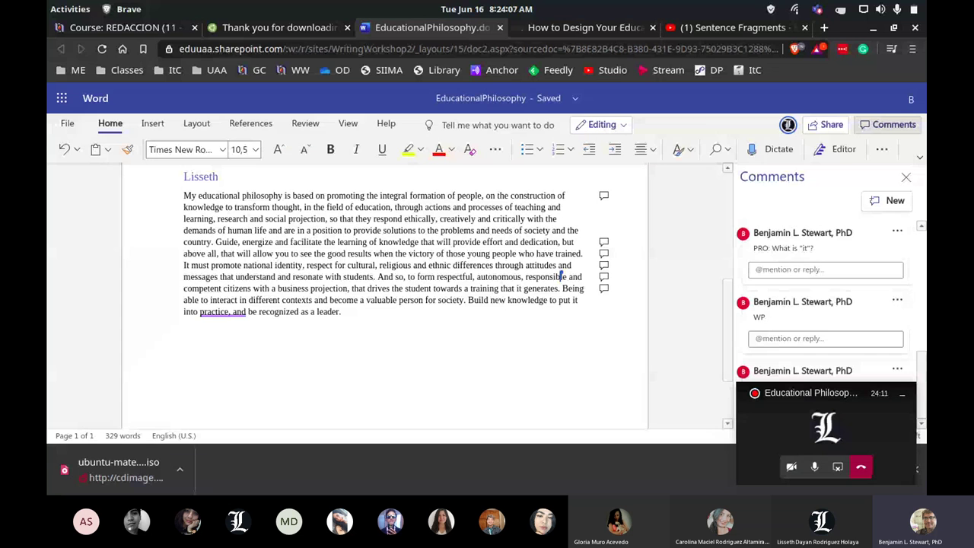
Step: Paste 'Being able to interact in different contexts…' as a new paragraph below the student's text
{"action": "type", "text": "Being able to interact in different contexts and become a valuable person for society."}
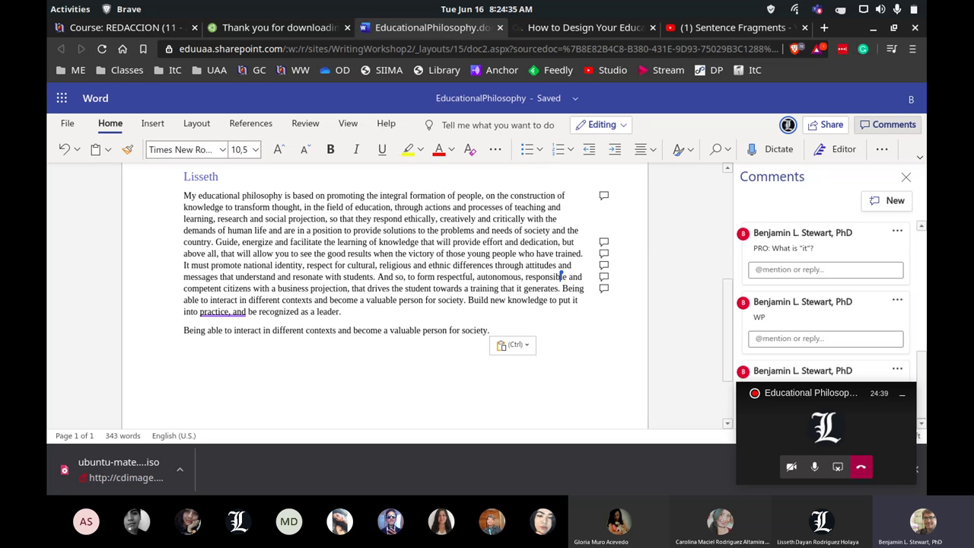
Step: Add an empty paragraph below the sentence about becoming a valuable person for society
{"action": "left_click", "coordinate": [349, 331]}
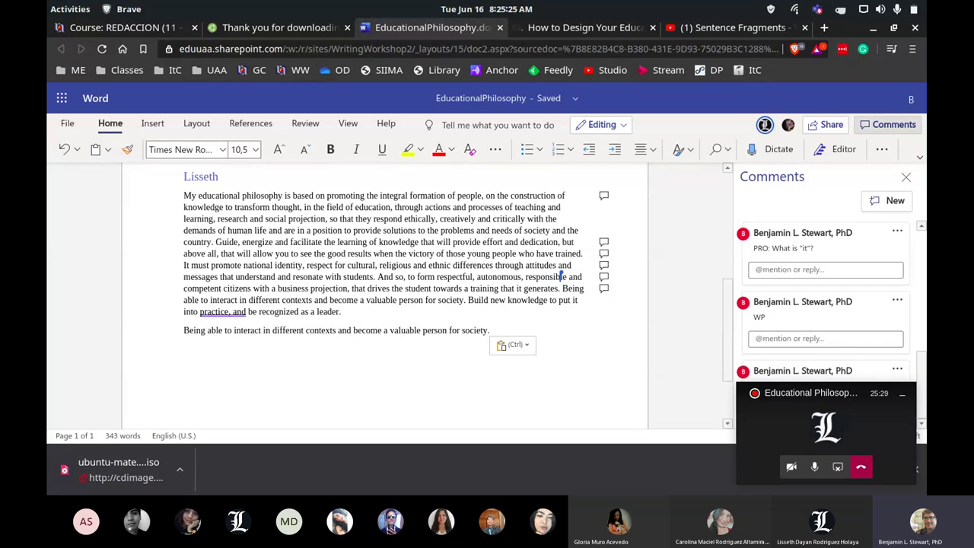
{"action": "key", "text": "Return"}
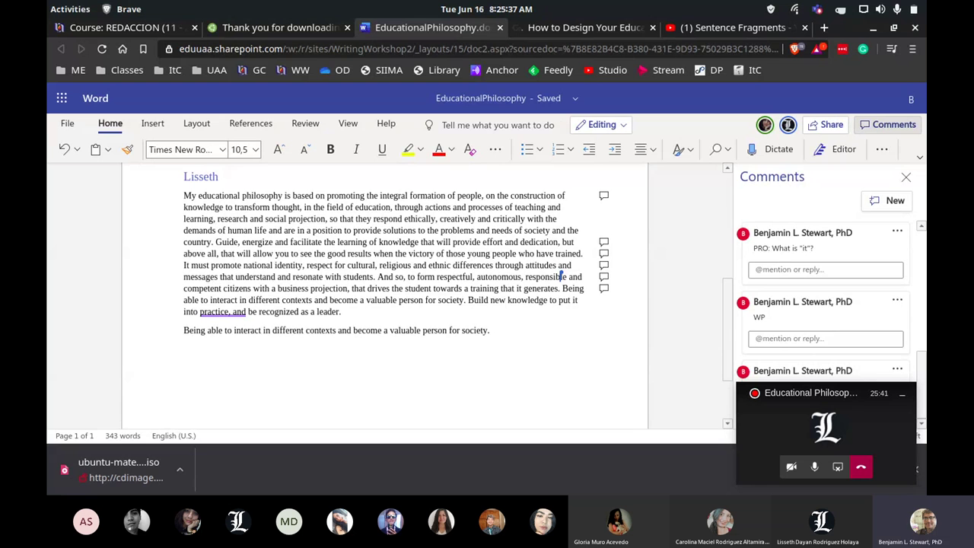
Step: Type the revision 'Being able to interact in different contexts helps one to become a valuable person in society.'
{"action": "type", "text": "Being able to inter"}
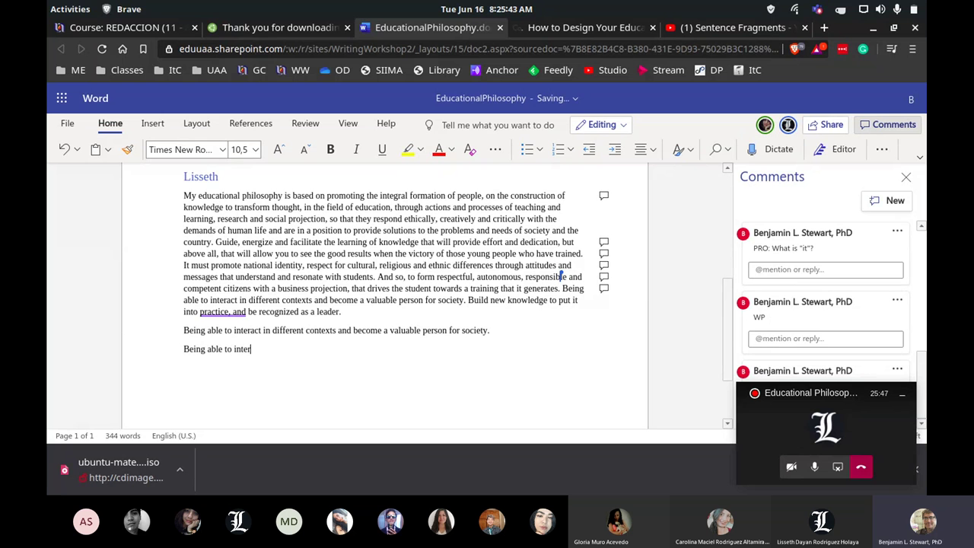
{"action": "type", "text": "act in different contexts"}
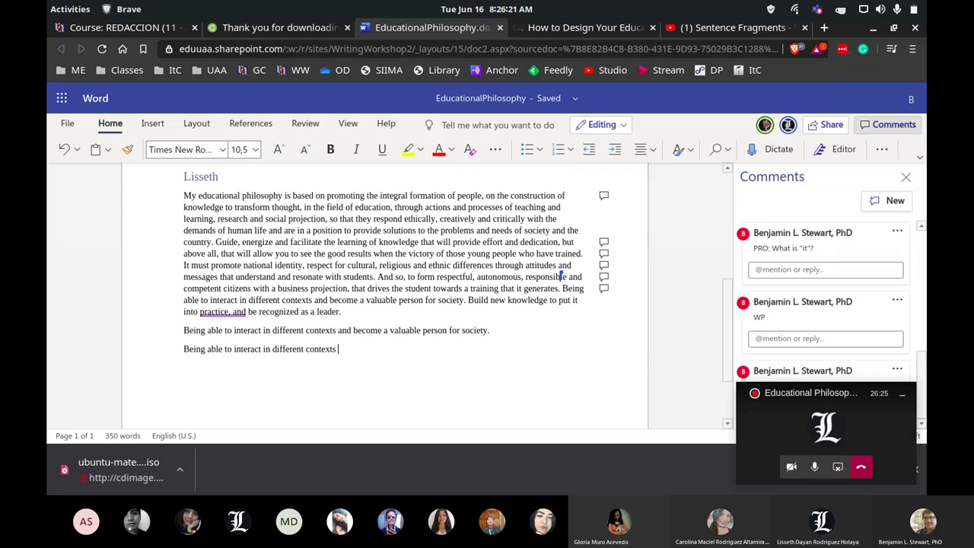
{"action": "type", "text": "helps one to becom"}
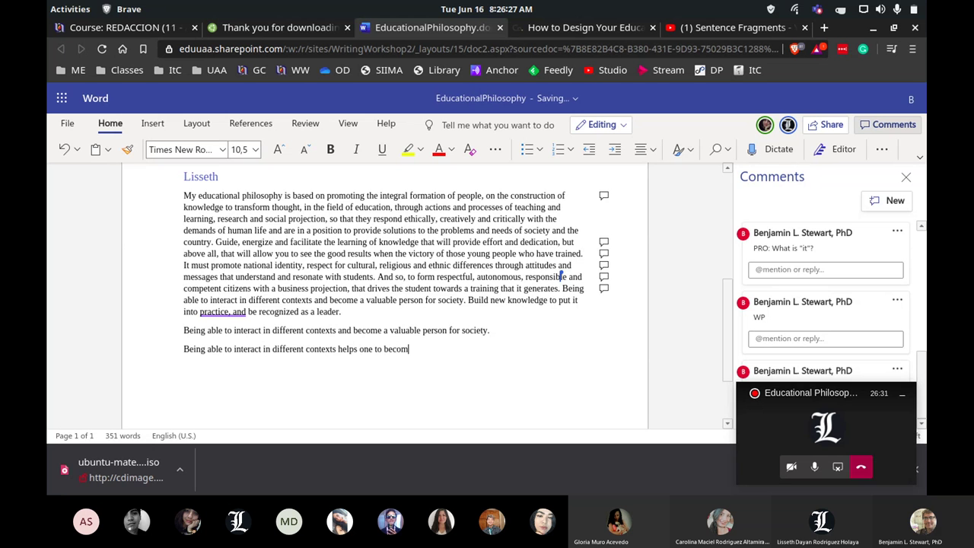
{"action": "type", "text": "e a valuable person in soci"}
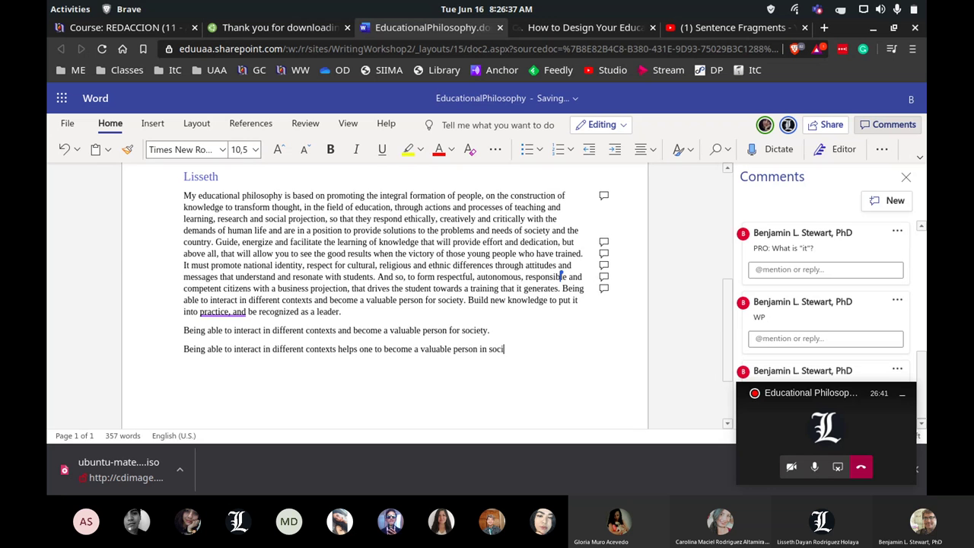
{"action": "type", "text": "ety."}
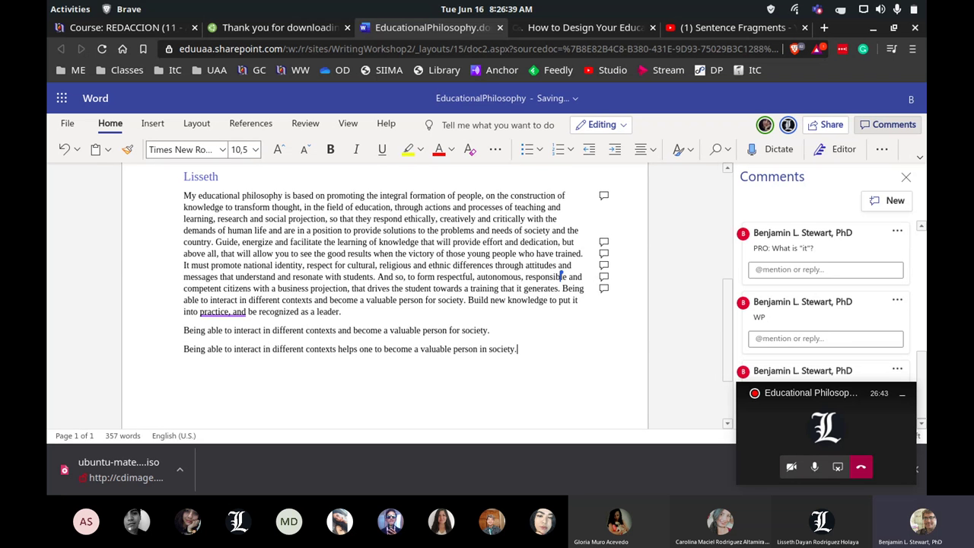
{"action": "left_click", "coordinate": [490, 330]}
{"action": "left_click", "coordinate": [517, 348]}
Step: Underline 'helps' and insert 'more' before 'valuable' in the revised sentence
{"action": "double_click", "coordinate": [347, 348]}
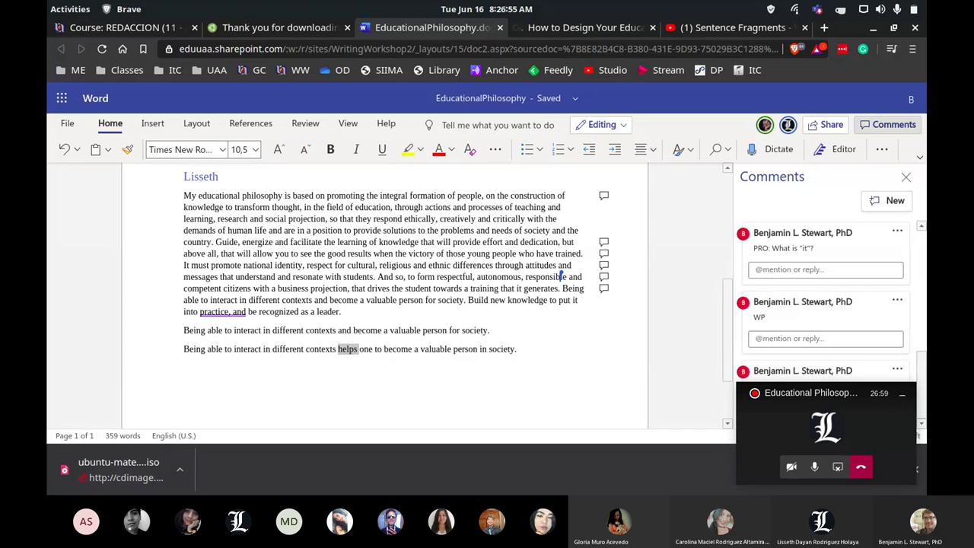
{"action": "key", "text": "ctrl+u"}
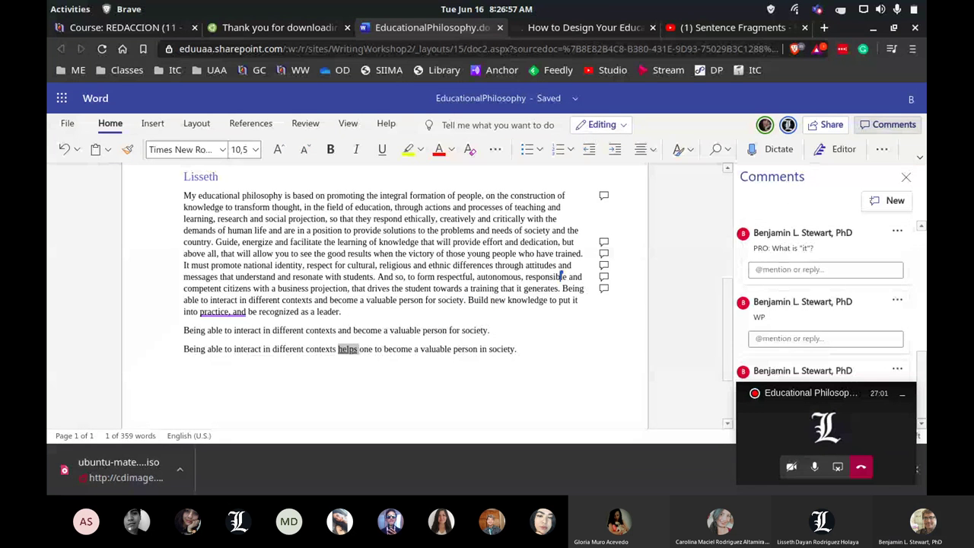
{"action": "left_click", "coordinate": [373, 348]}
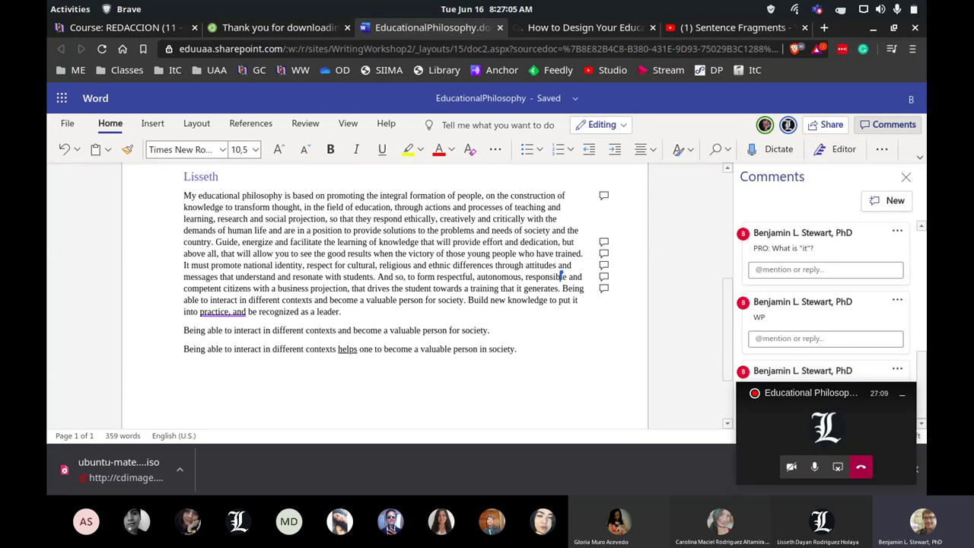
{"action": "type", "text": "more"}
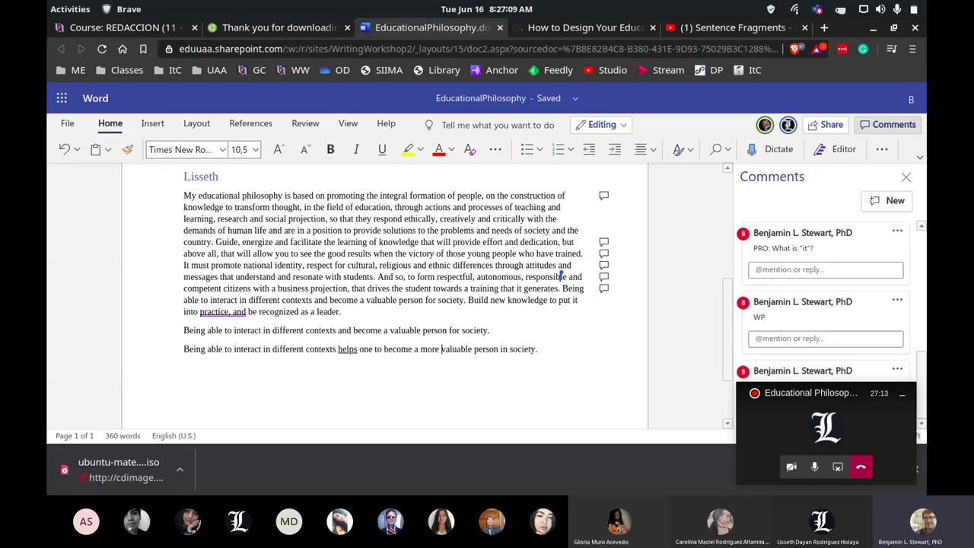
{"action": "key", "text": "shift+Right"}
{"action": "key", "text": "shift+Right"}
{"action": "key", "text": "shift+Right"}
{"action": "key", "text": "shift+Right"}
{"action": "key", "text": "shift+Right"}
{"action": "key", "text": "shift+Right"}
{"action": "key", "text": "shift+Right"}
{"action": "key", "text": "shift+Right"}
{"action": "key", "text": "shift+Right"}
{"action": "key", "text": "shift+Right"}
{"action": "key", "text": "shift+Right"}
{"action": "key", "text": "shift+Right"}
{"action": "key", "text": "shift+Right"}
{"action": "key", "text": "shift+Right"}
{"action": "key", "text": "shift+Right"}
{"action": "key", "text": "shift+Right"}
{"action": "key", "text": "shift+Right"}
{"action": "key", "text": "shift+Right"}
{"action": "key", "text": "shift+Right"}
{"action": "key", "text": "shift+Right"}
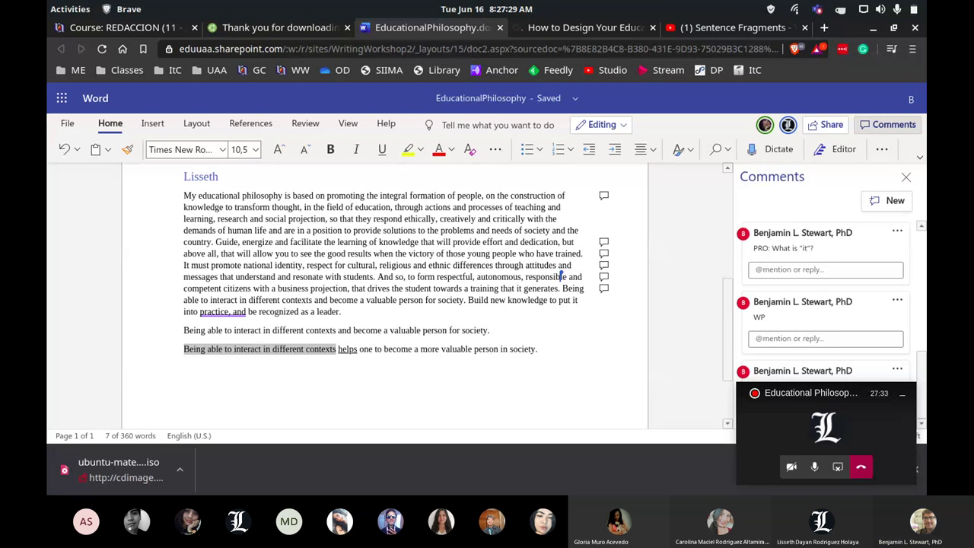
Step: Review the revised sentence, then switch to the YouTube 'Sentence Fragments' video tab
{"action": "left_click_drag", "start_coordinate": [538, 349], "coordinate": [183, 348]}
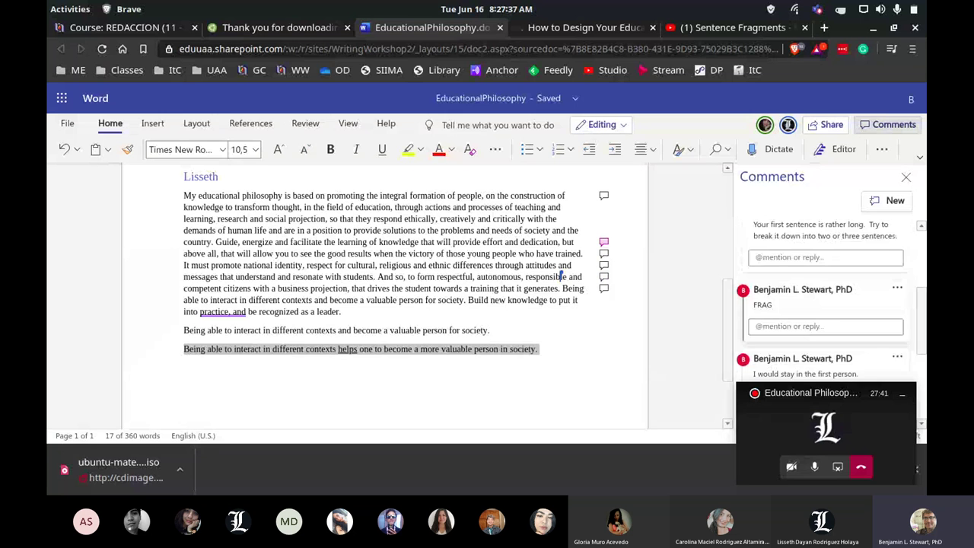
{"action": "left_click", "coordinate": [536, 348]}
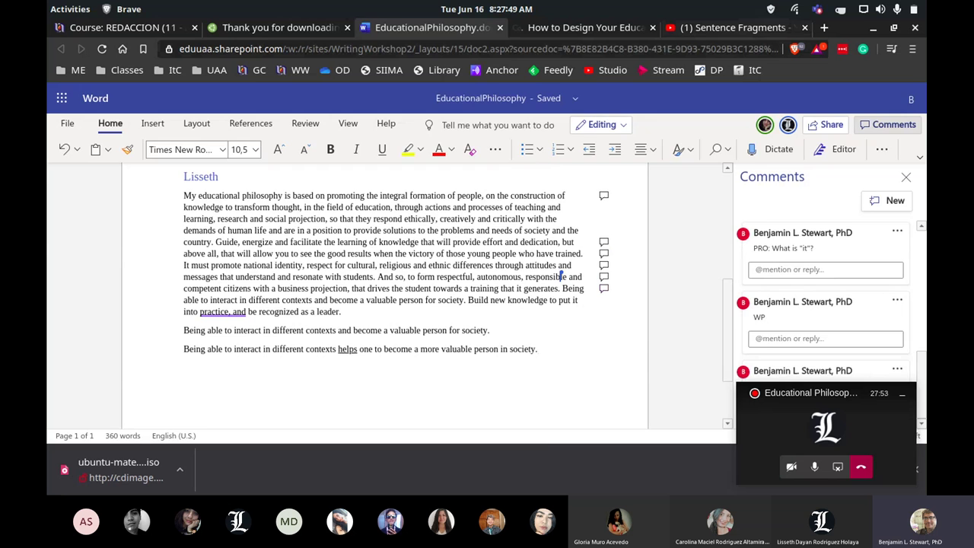
{"action": "key", "text": "ctrl+Tab"}
{"action": "key", "text": "ctrl+Tab"}
{"action": "key", "text": "Escape"}
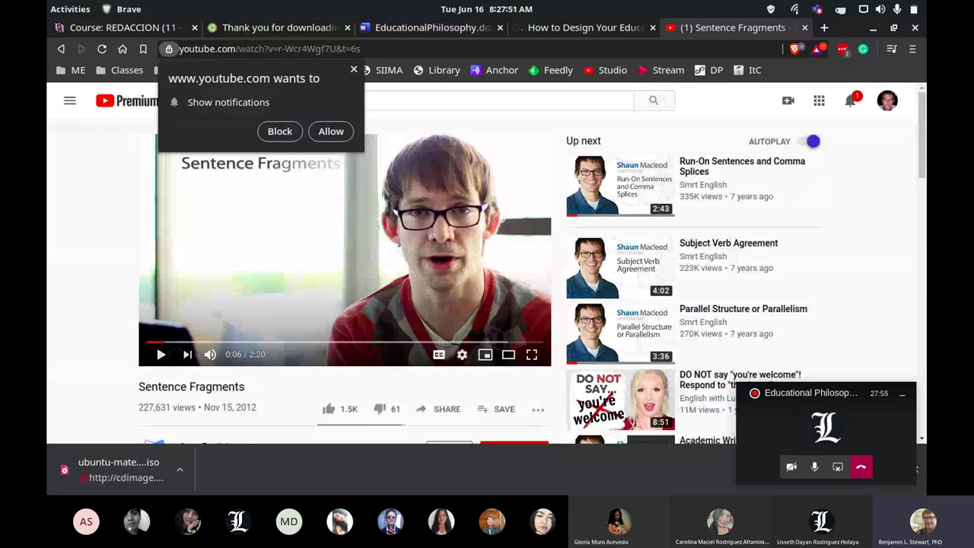
Step: Dismiss YouTube's notifications prompt and return to the EducationalPhilosophy document tab
{"action": "key", "text": "Escape"}
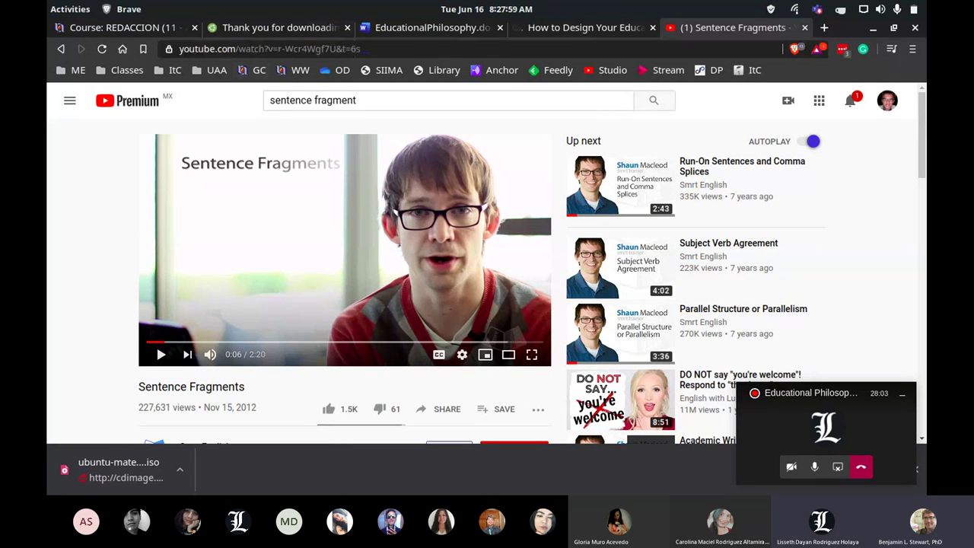
{"action": "left_click", "coordinate": [425, 28]}
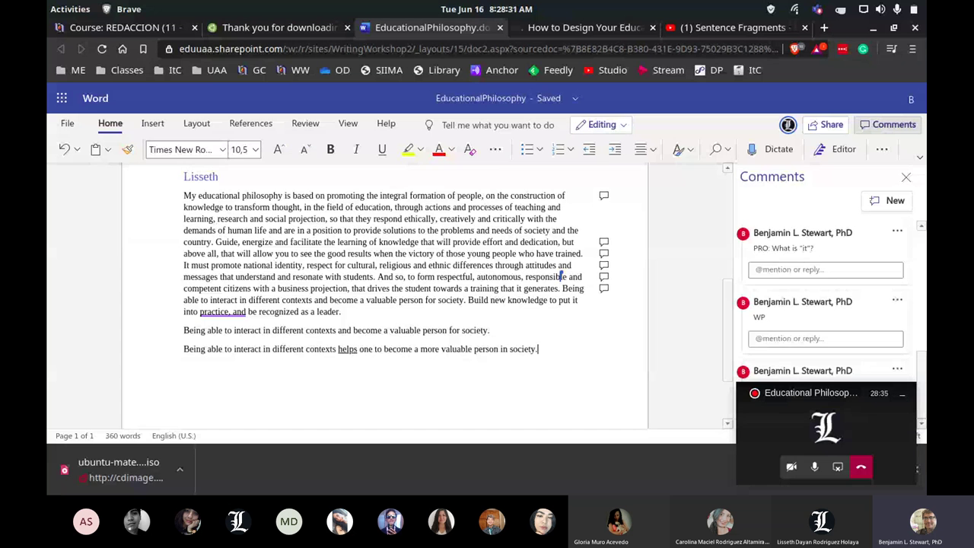
Step: Select the sentence 'Build new knowledge to put it into practice, and be recognized as a leader.'
{"action": "left_click_drag", "start_coordinate": [183, 331], "coordinate": [537, 348]}
{"action": "scroll", "coordinate": [538, 348], "scroll_direction": "down", "scroll_amount": 2}
{"action": "scroll", "coordinate": [380, 297], "scroll_direction": "up", "scroll_amount": 4}
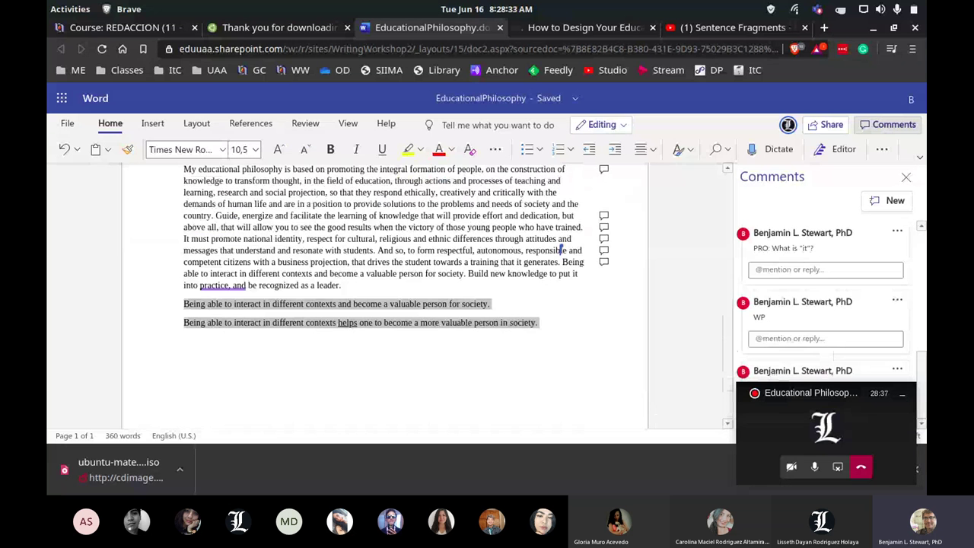
{"action": "scroll", "coordinate": [380, 297], "scroll_direction": "down", "scroll_amount": 2}
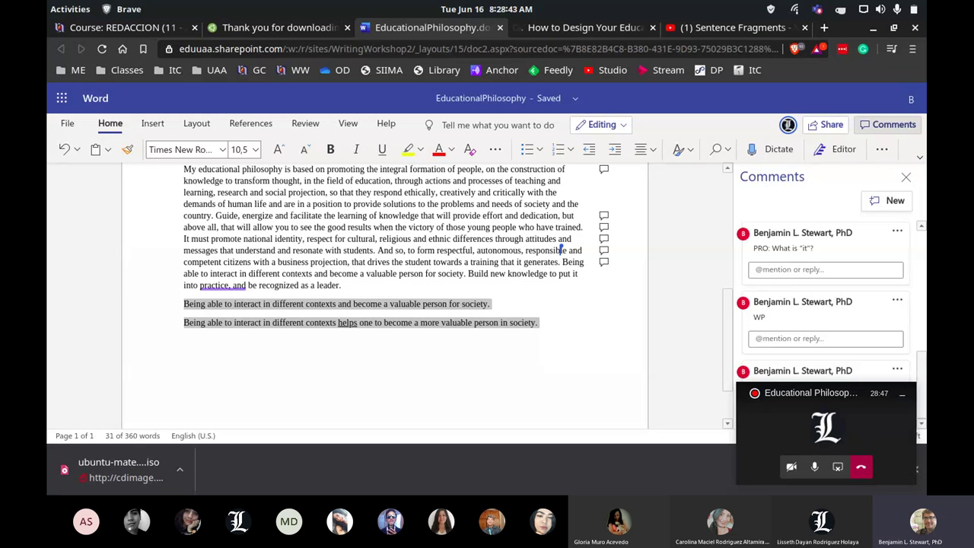
{"action": "left_click", "coordinate": [342, 284]}
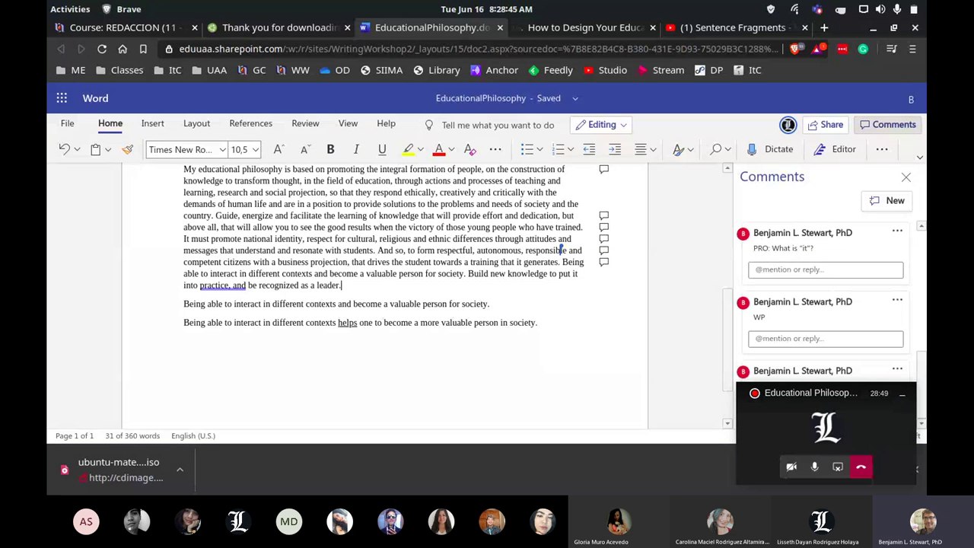
{"action": "left_click_drag", "start_coordinate": [468, 273], "coordinate": [341, 285]}
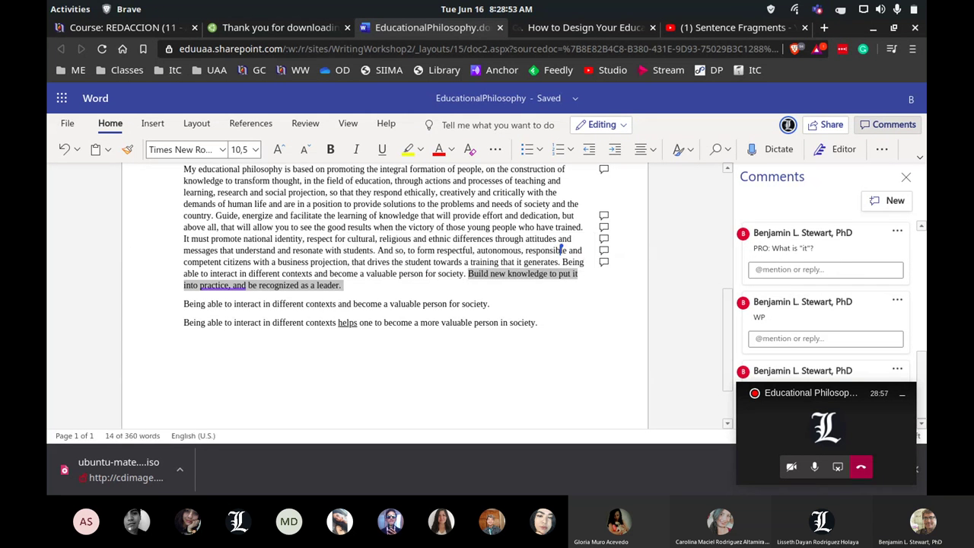
Step: Add a 'FRAG' comment to the selected leader sentence
{"action": "right_click", "coordinate": [296, 285]}
{"action": "left_click", "coordinate": [328, 277]}
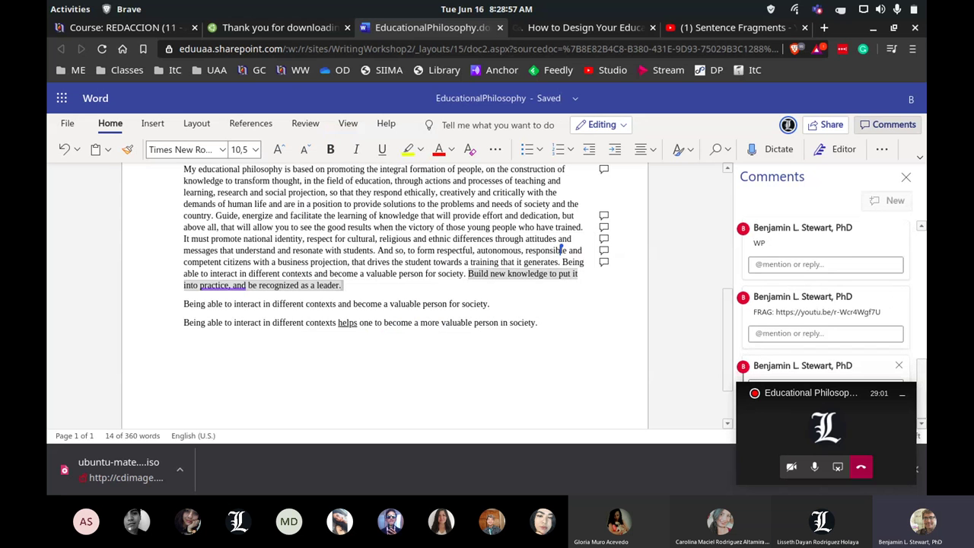
{"action": "type", "text": "FRAG"}
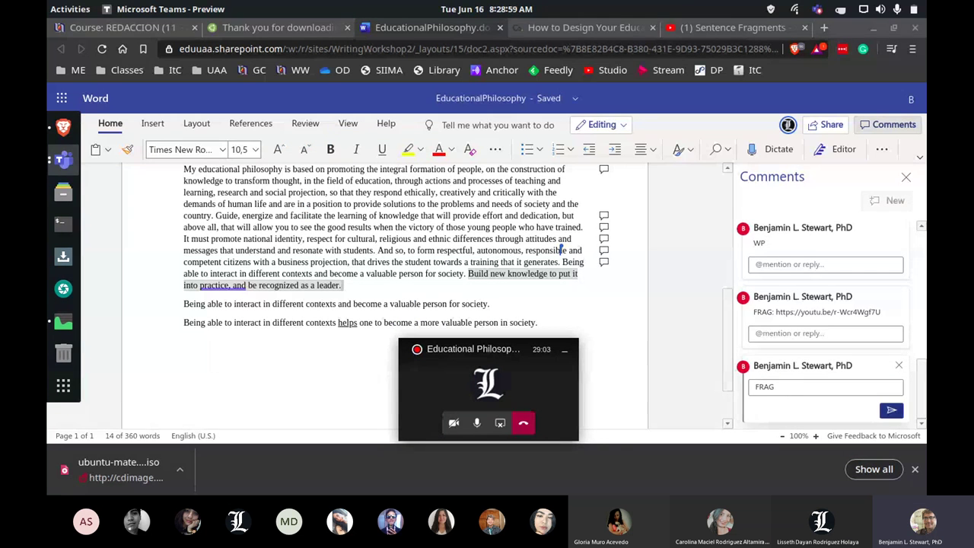
{"action": "key", "text": "ctrl+Return"}
Step: Move the meeting window off the document, jump to the text's end and toggle the microphone
{"action": "left_click_drag", "start_coordinate": [472, 348], "coordinate": [791, 312]}
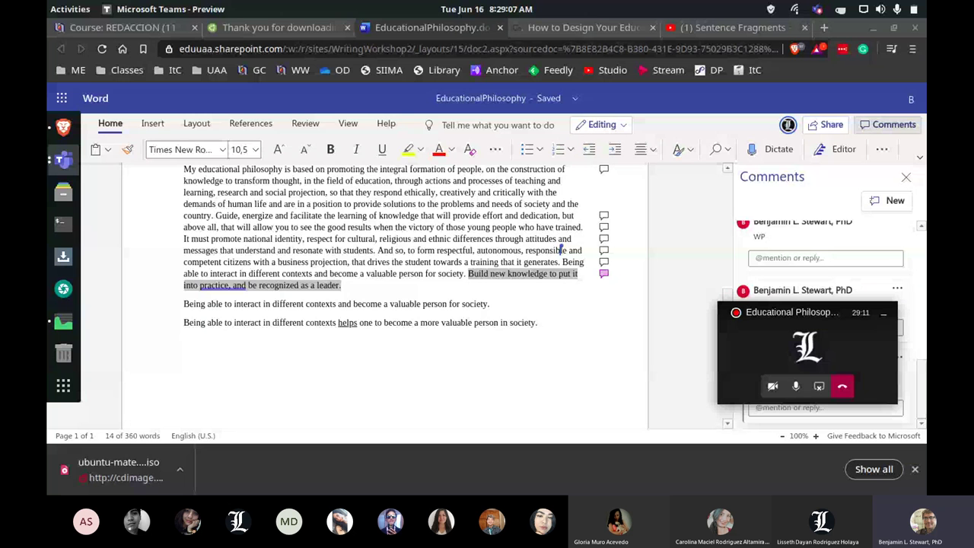
{"action": "scroll", "coordinate": [384, 297], "scroll_direction": "up", "scroll_amount": 2}
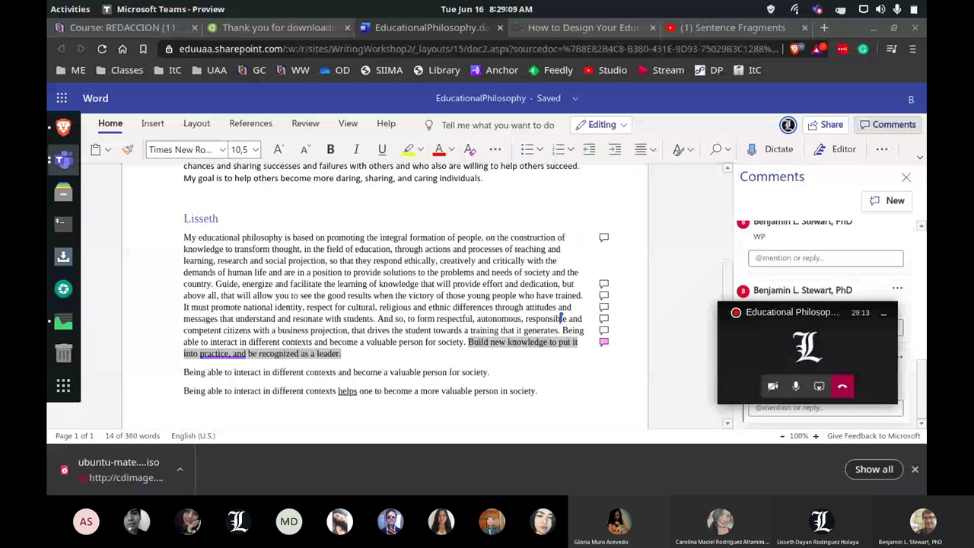
{"action": "scroll", "coordinate": [384, 296], "scroll_direction": "down", "scroll_amount": 2}
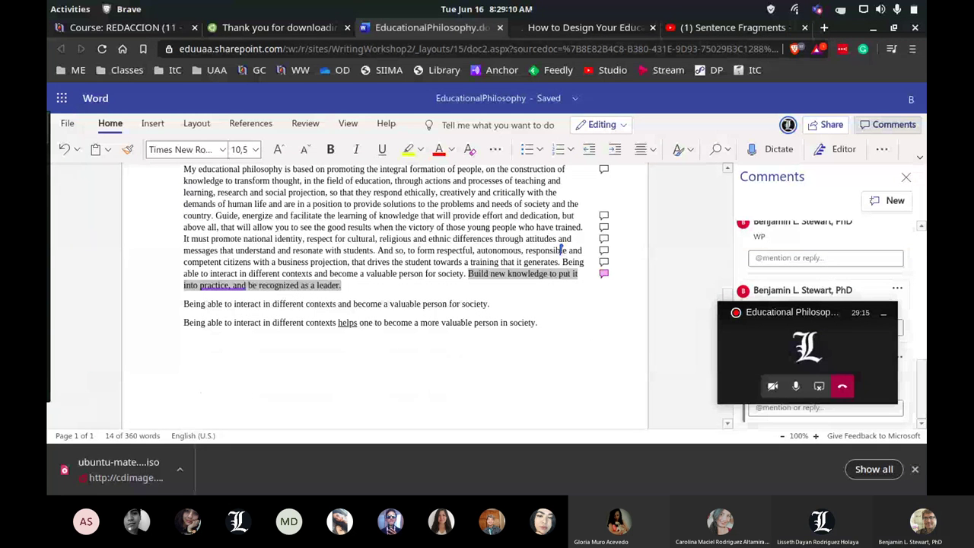
{"action": "left_click", "coordinate": [560, 250]}
{"action": "key", "text": "ctrl+End"}
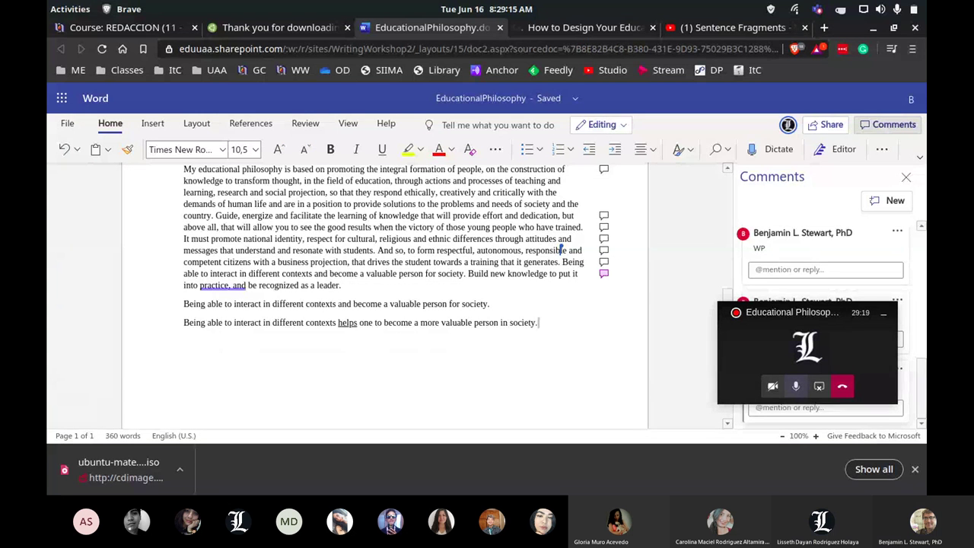
{"action": "left_click", "coordinate": [794, 385]}
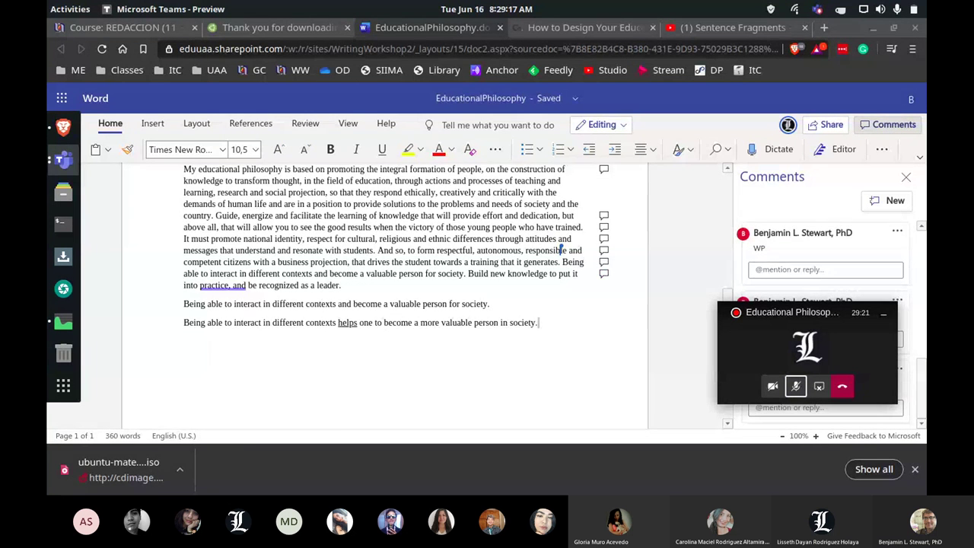
{"action": "scroll", "coordinate": [560, 249], "scroll_direction": "up", "scroll_amount": 8}
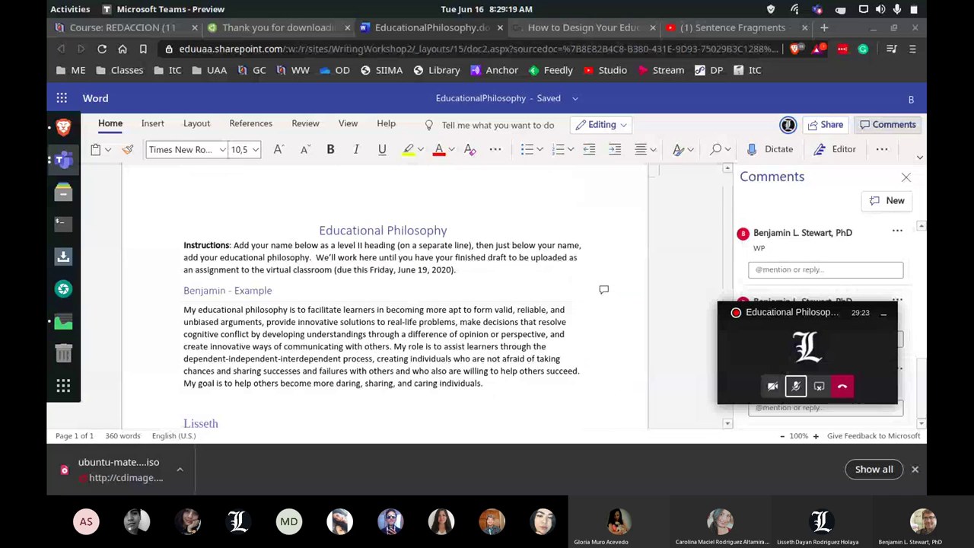
{"action": "scroll", "coordinate": [564, 215], "scroll_direction": "down", "scroll_amount": 10}
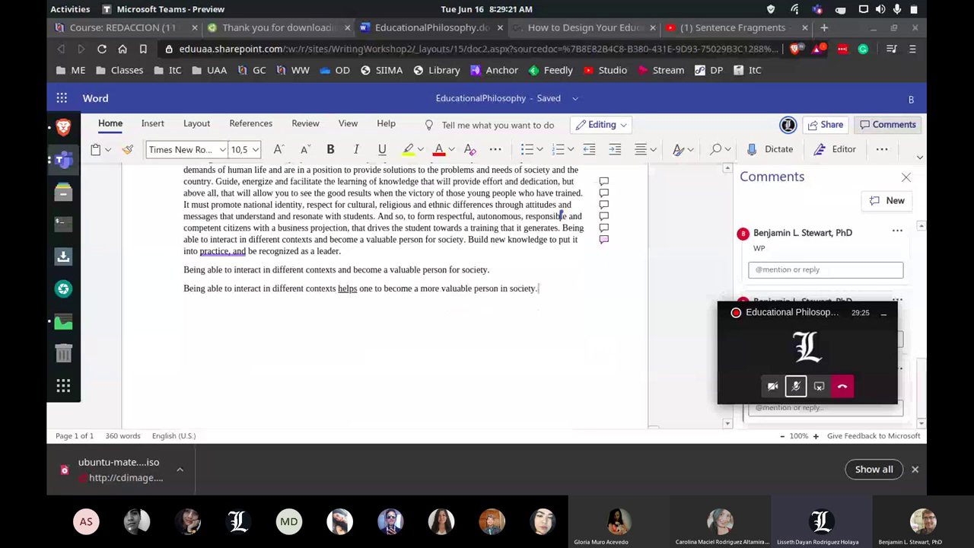
{"action": "key", "text": "ctrl+shift+m"}
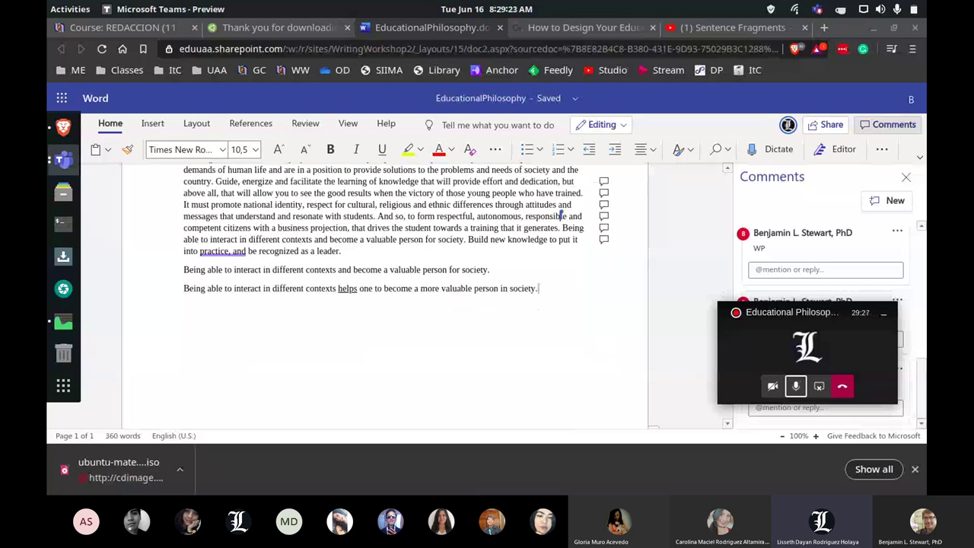
{"action": "scroll", "coordinate": [398, 245], "scroll_direction": "up", "scroll_amount": 1}
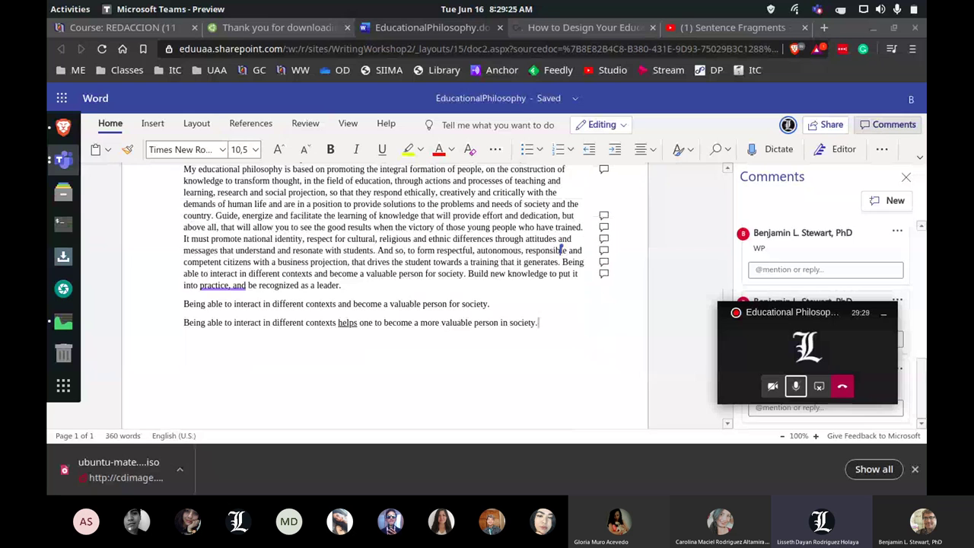
{"action": "scroll", "coordinate": [384, 251], "scroll_direction": "up", "scroll_amount": 1}
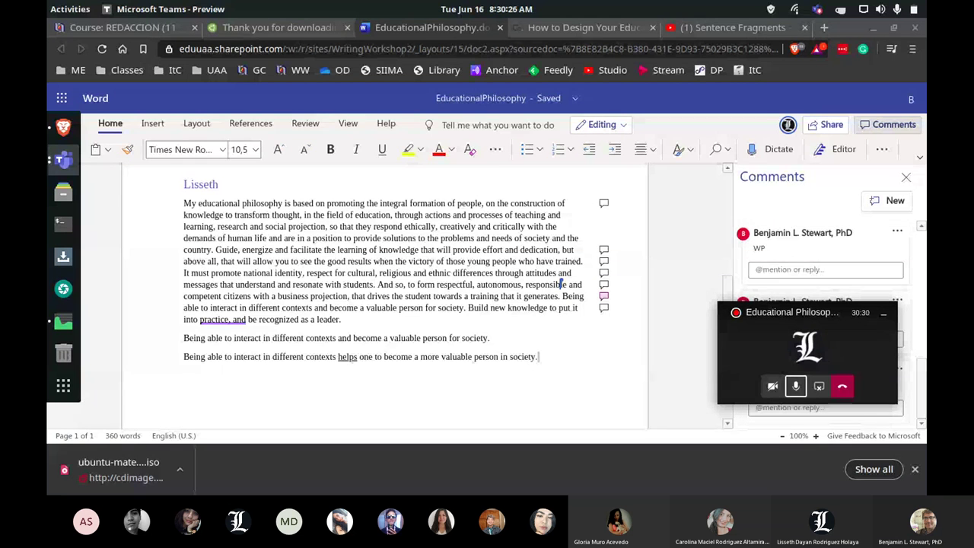
Step: Bring Teams back and open the Writing Workshop General channel, muting then unmuting the microphone
{"action": "key", "text": "ctrl+shift+m"}
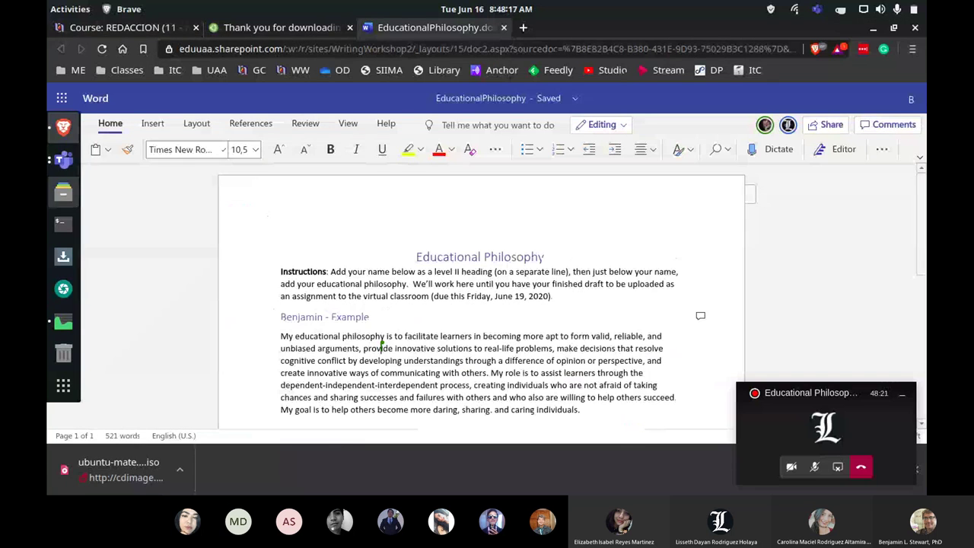
{"action": "left_click", "coordinate": [63, 159]}
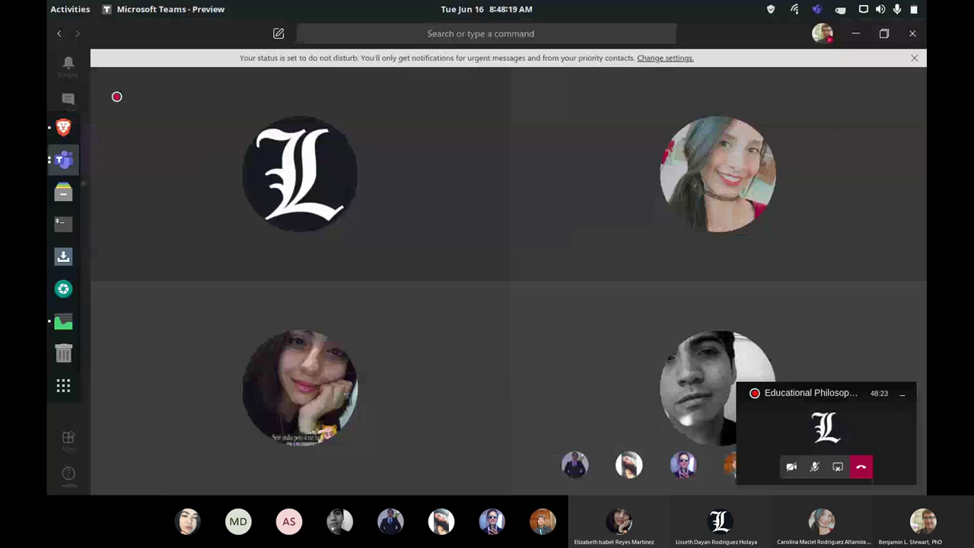
{"action": "left_click", "coordinate": [68, 139]}
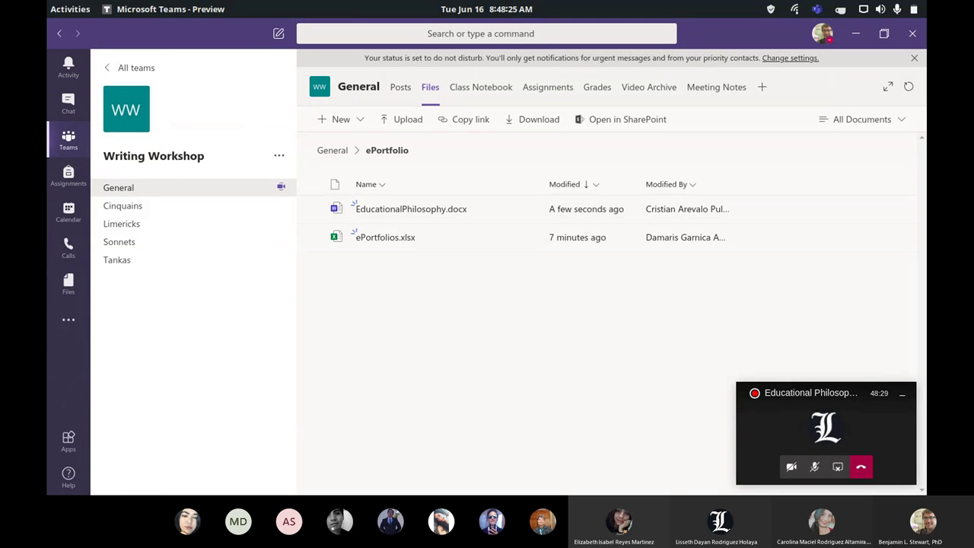
{"action": "key", "text": "ctrl+shift+m"}
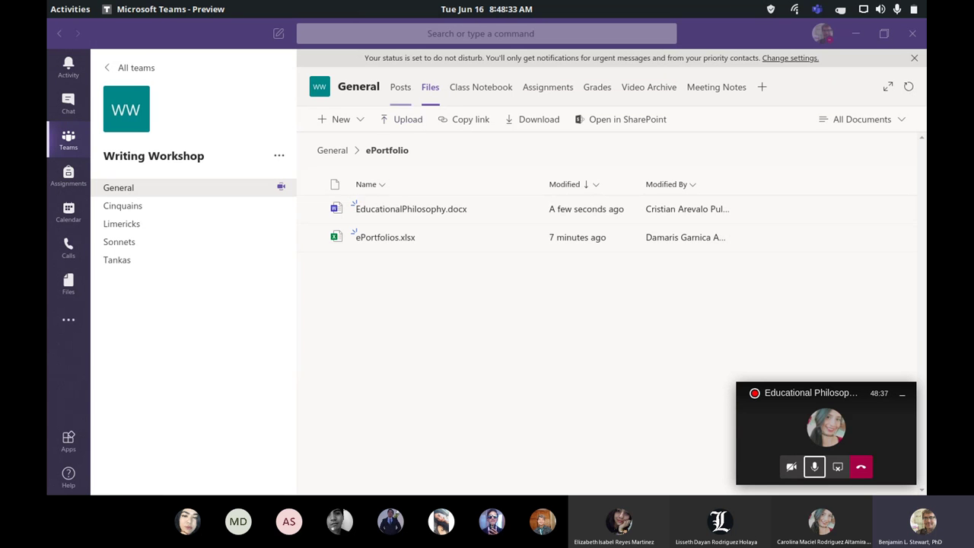
Step: Open ePortfolios.xlsx from the ePortfolio folder in the General channel's Files
{"action": "left_click", "coordinate": [400, 86]}
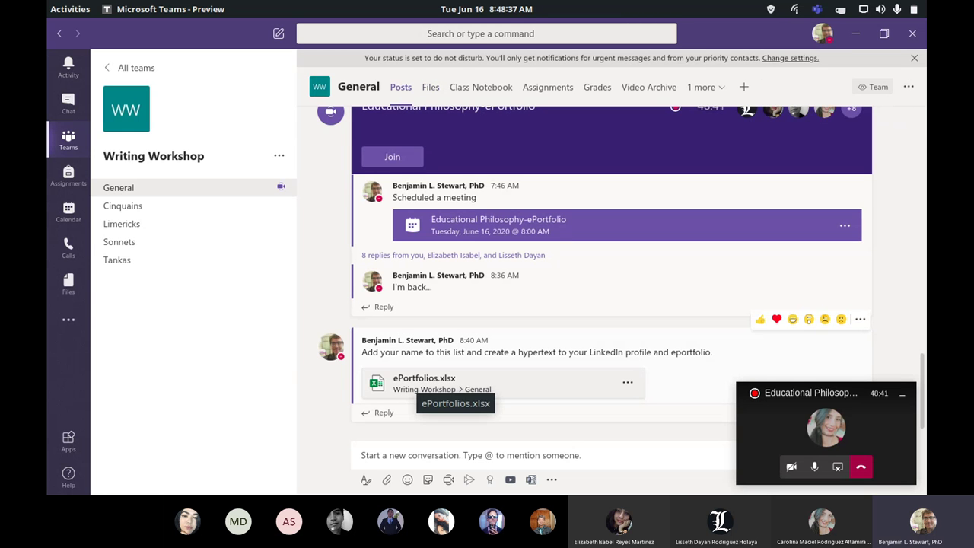
{"action": "left_click", "coordinate": [429, 86]}
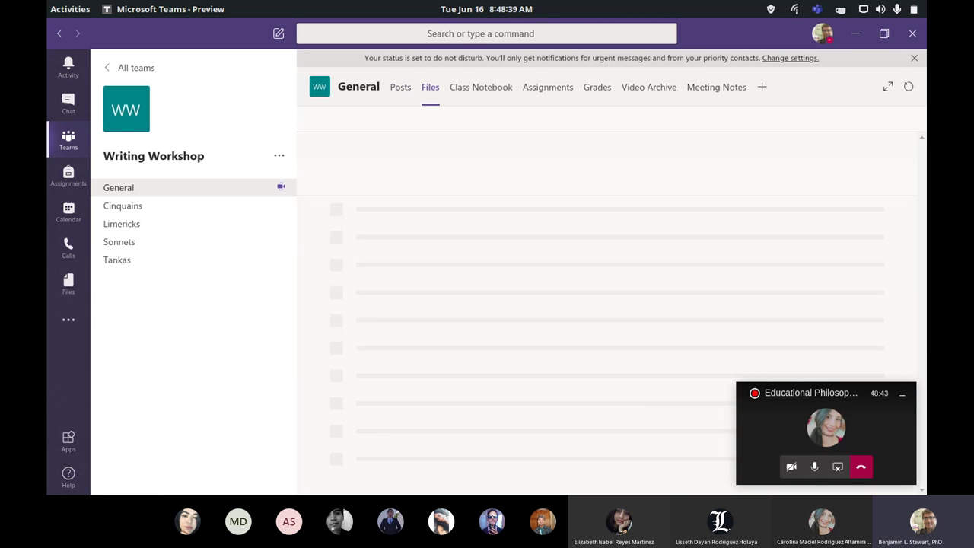
{"action": "left_click", "coordinate": [375, 237]}
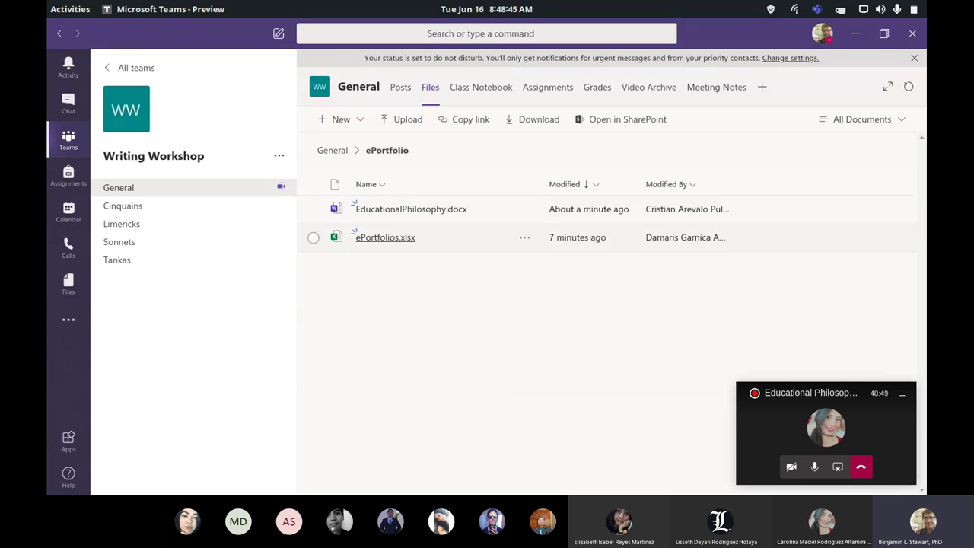
{"action": "left_click", "coordinate": [385, 237]}
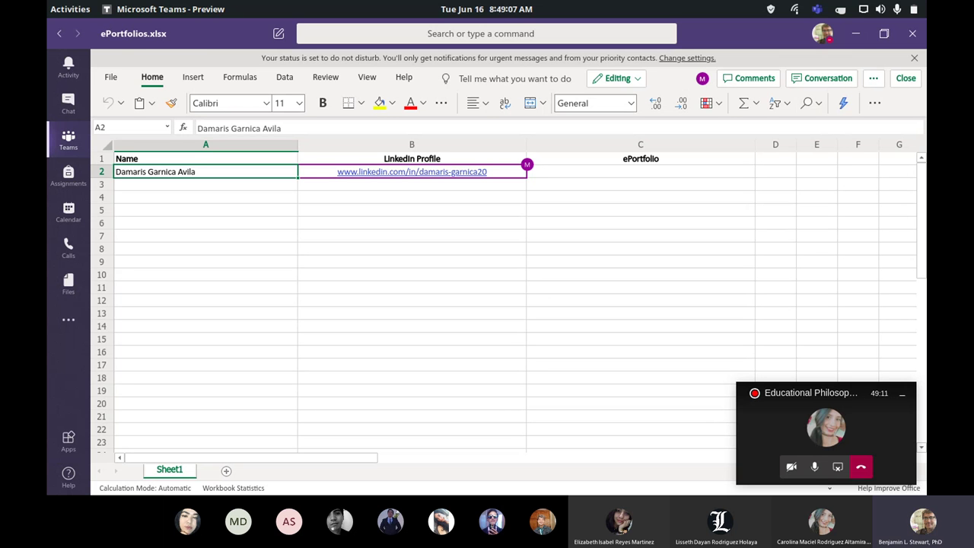
Step: Select empty cell A9 below the single student entry in ePortfolios
{"action": "left_click", "coordinate": [205, 261]}
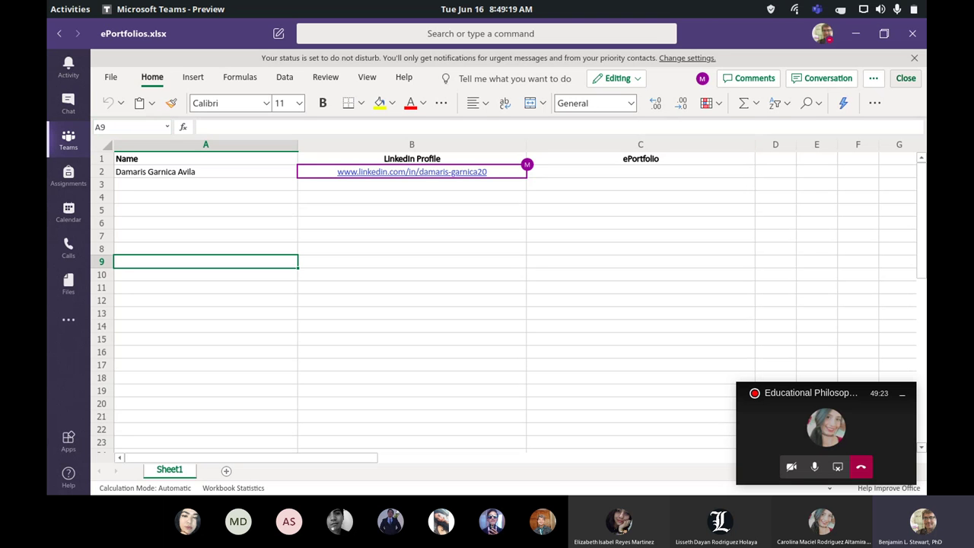
Step: Close the ePortfolios workbook and open EducationalPhilosophy.docx from the channel files
{"action": "left_click", "coordinate": [905, 77]}
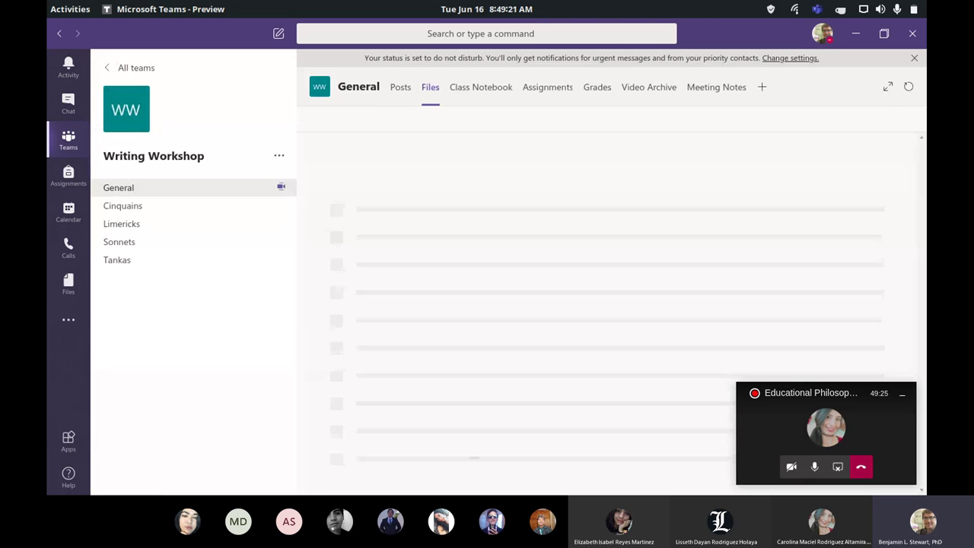
{"action": "left_click", "coordinate": [399, 207]}
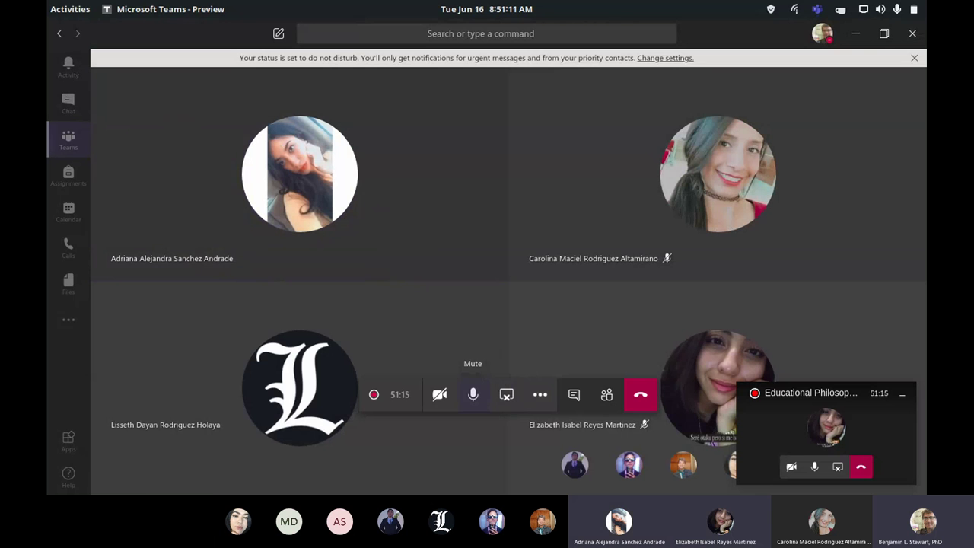
Step: Mute the Teams microphone and bring up the meeting's More actions list
{"action": "left_click", "coordinate": [473, 394]}
{"action": "left_click", "coordinate": [539, 394]}
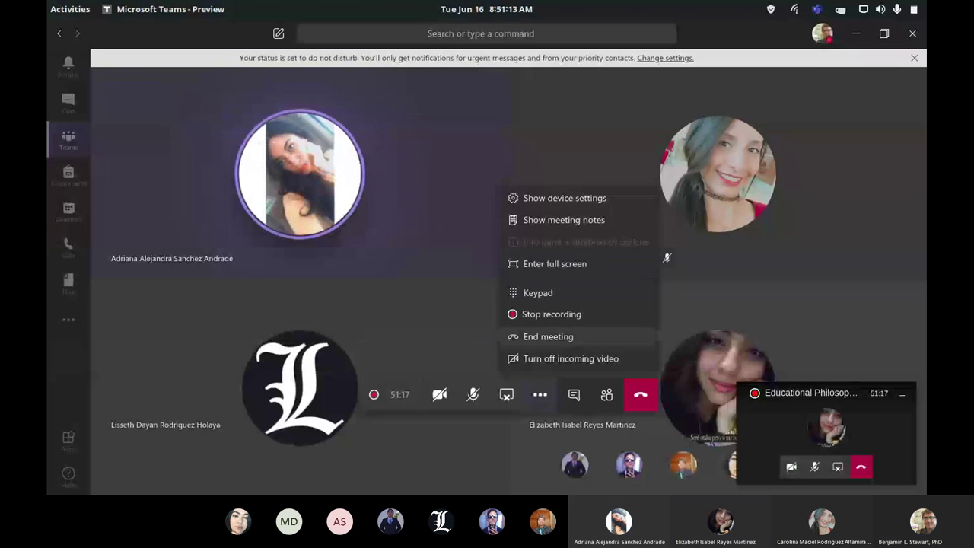